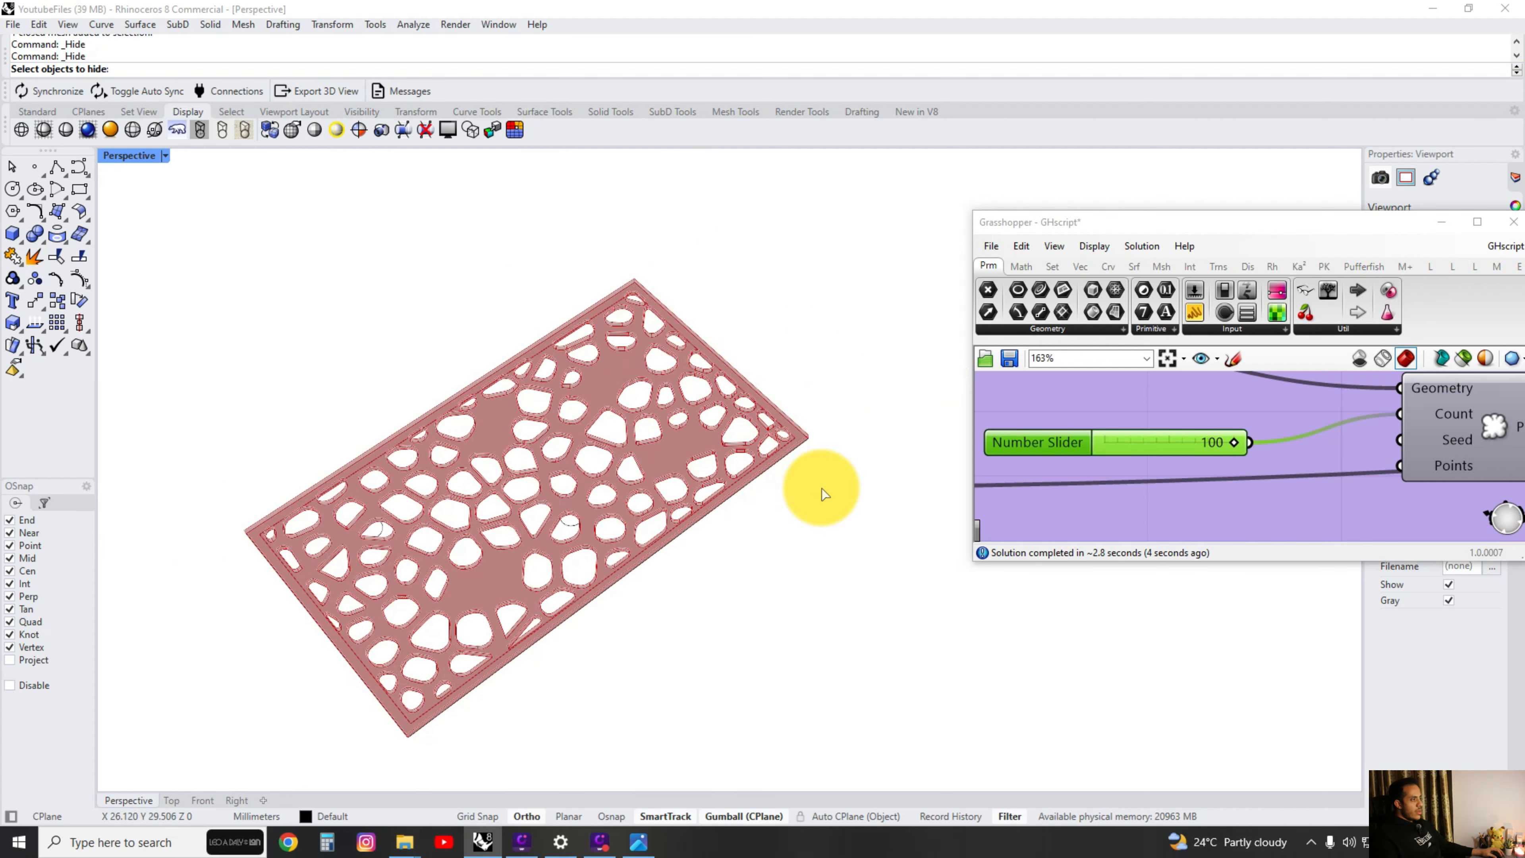
Raise the maximum of the number slider feeding Populate Geometry's Count input to 1000.
double_click(1027, 442)
left_click(1100, 622)
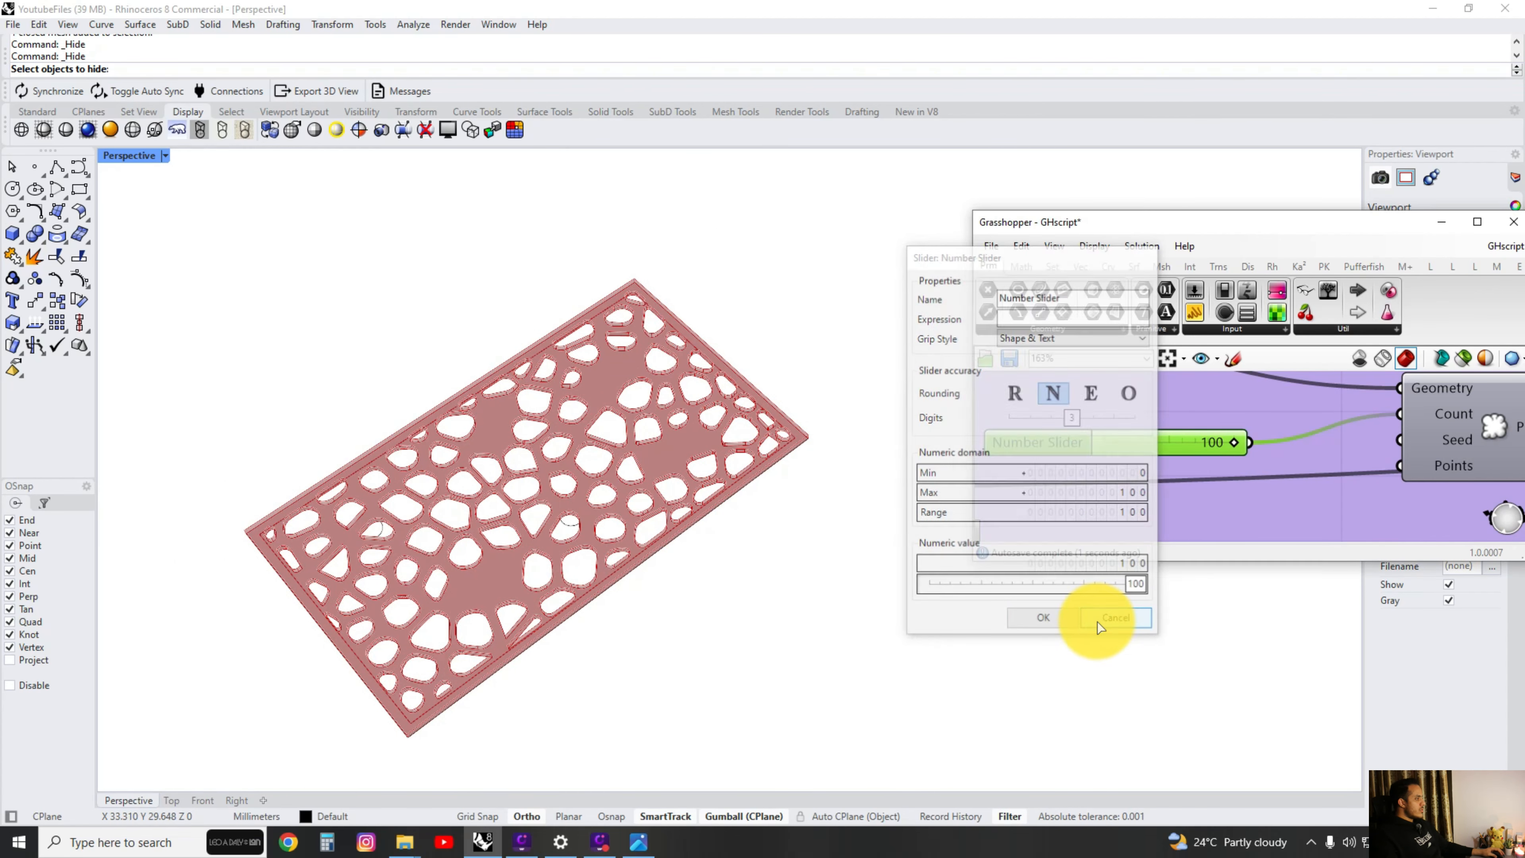
double_click(1051, 443)
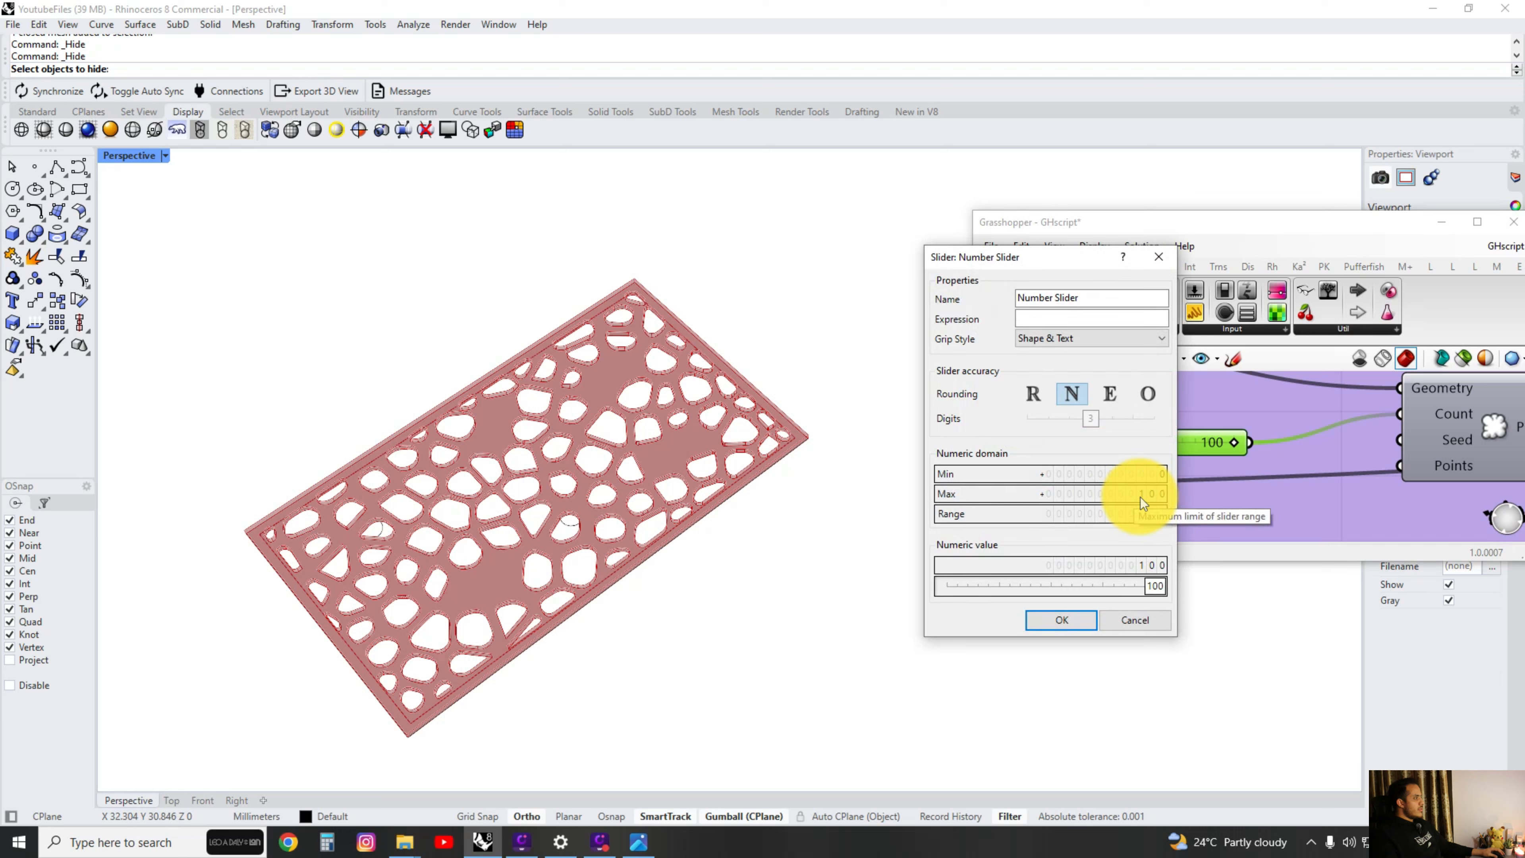
left_click_drag(1141, 496, 1144, 451)
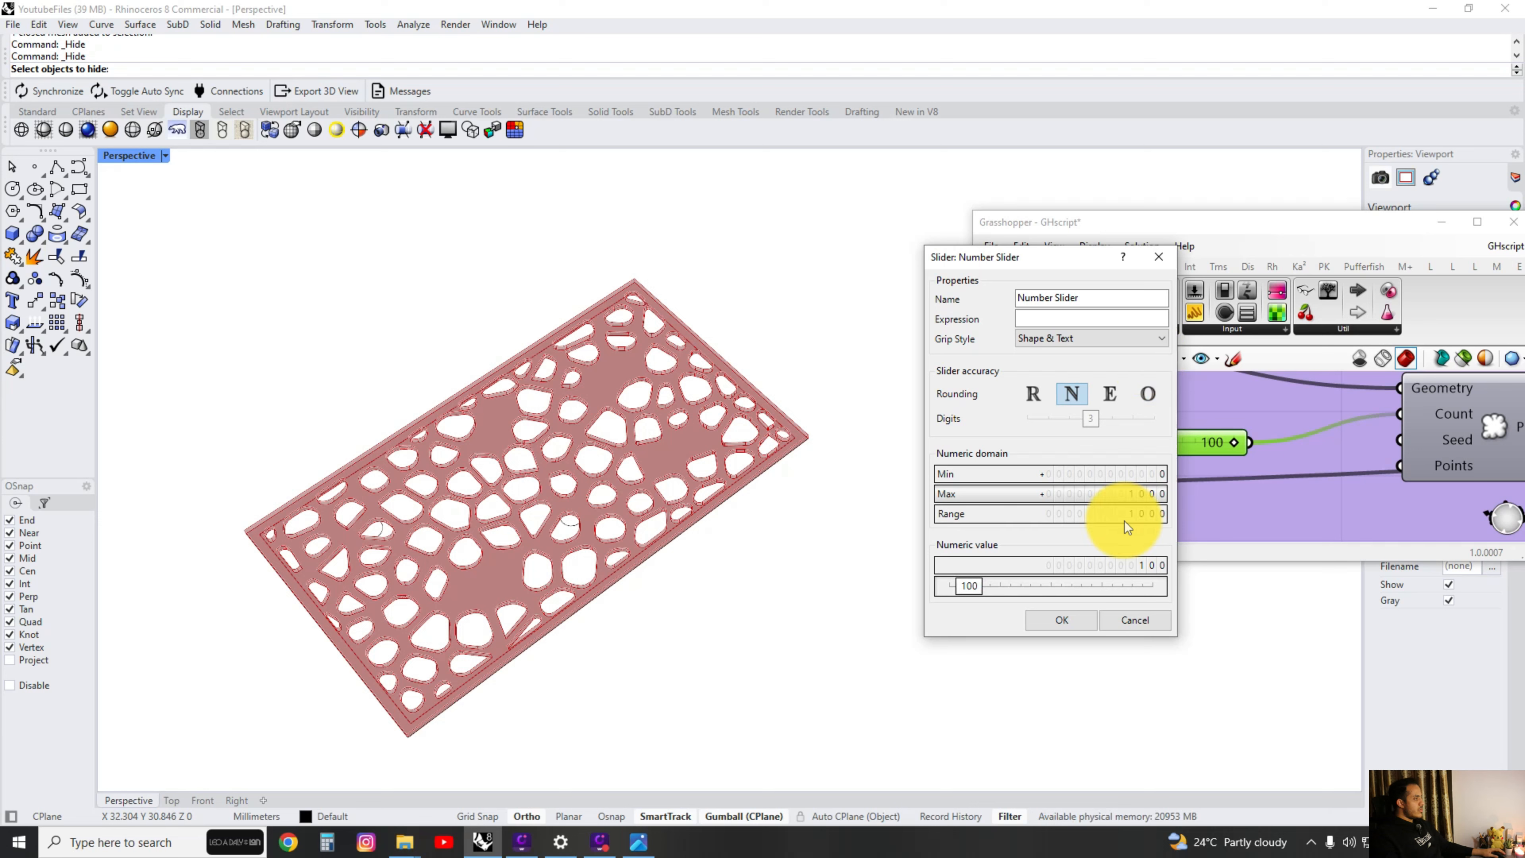
left_click(1058, 620)
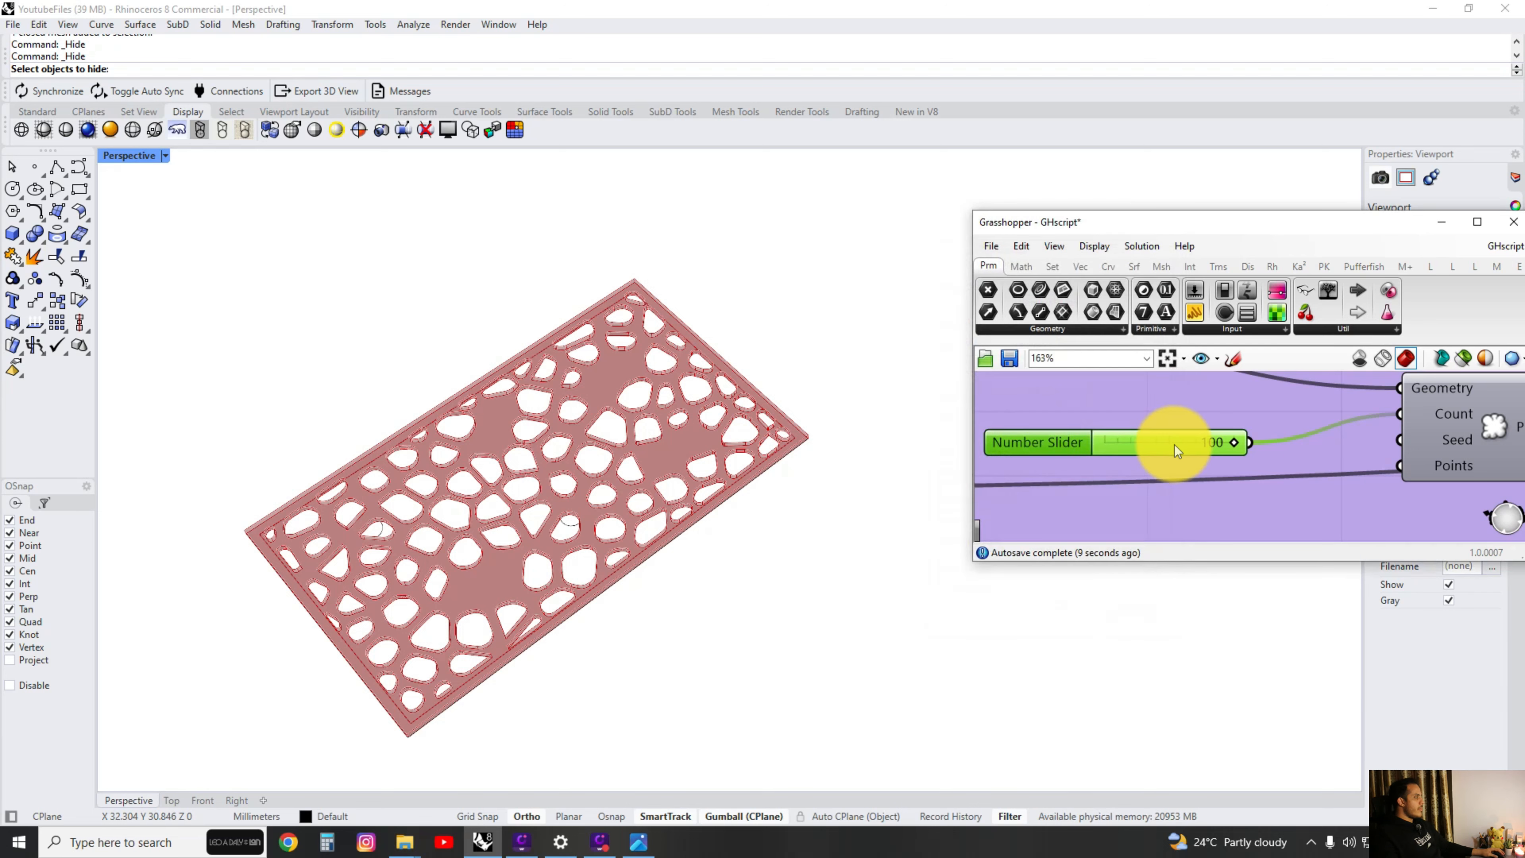
Set the number slider feeding the Populate Geometry count to 300.
double_click(1076, 443)
left_click(1163, 638)
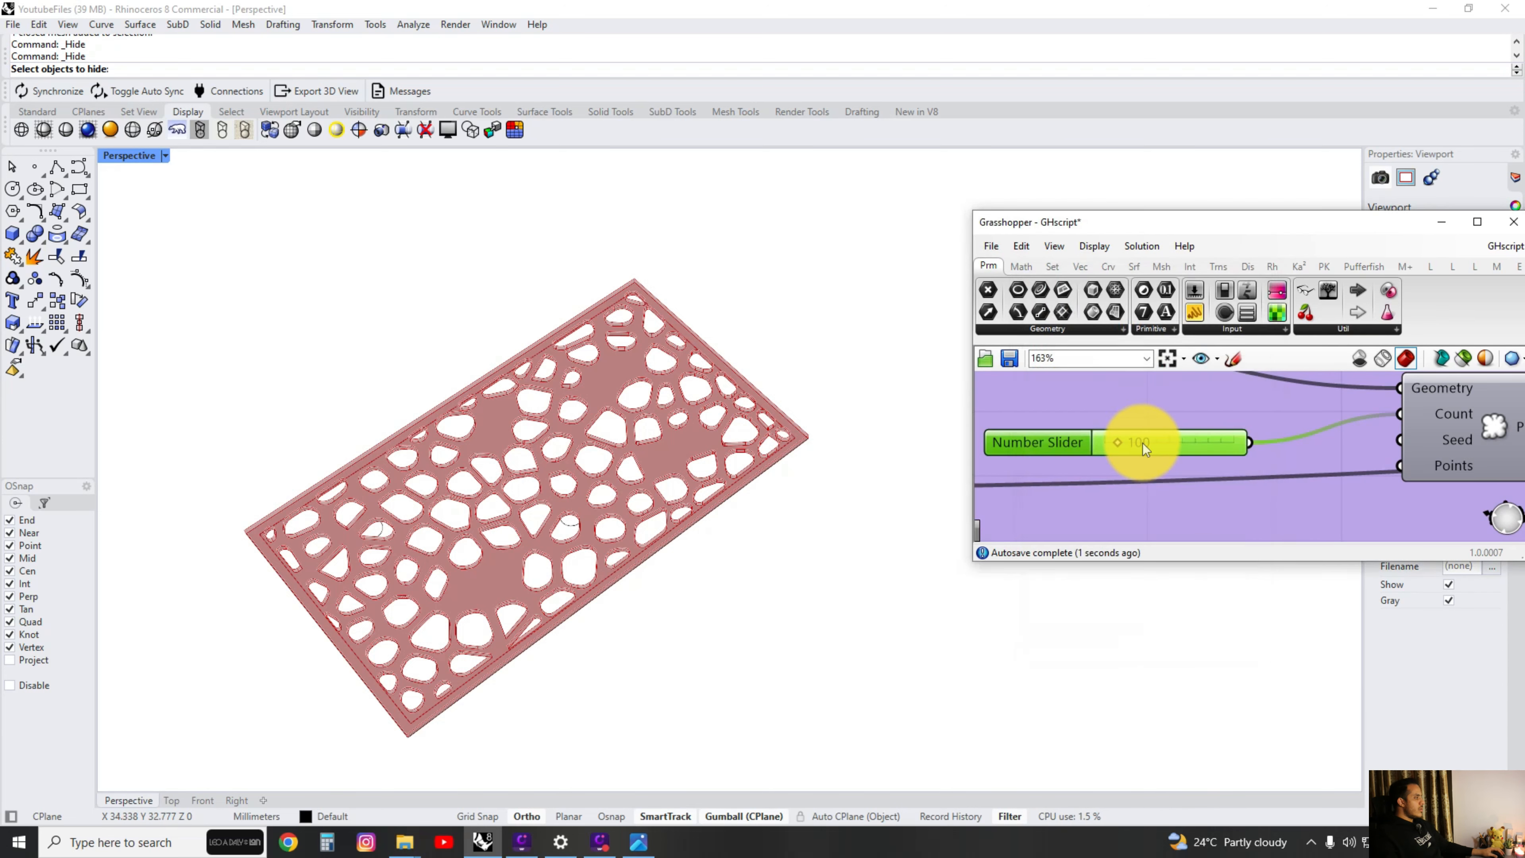
double_click(1157, 442)
type("3")
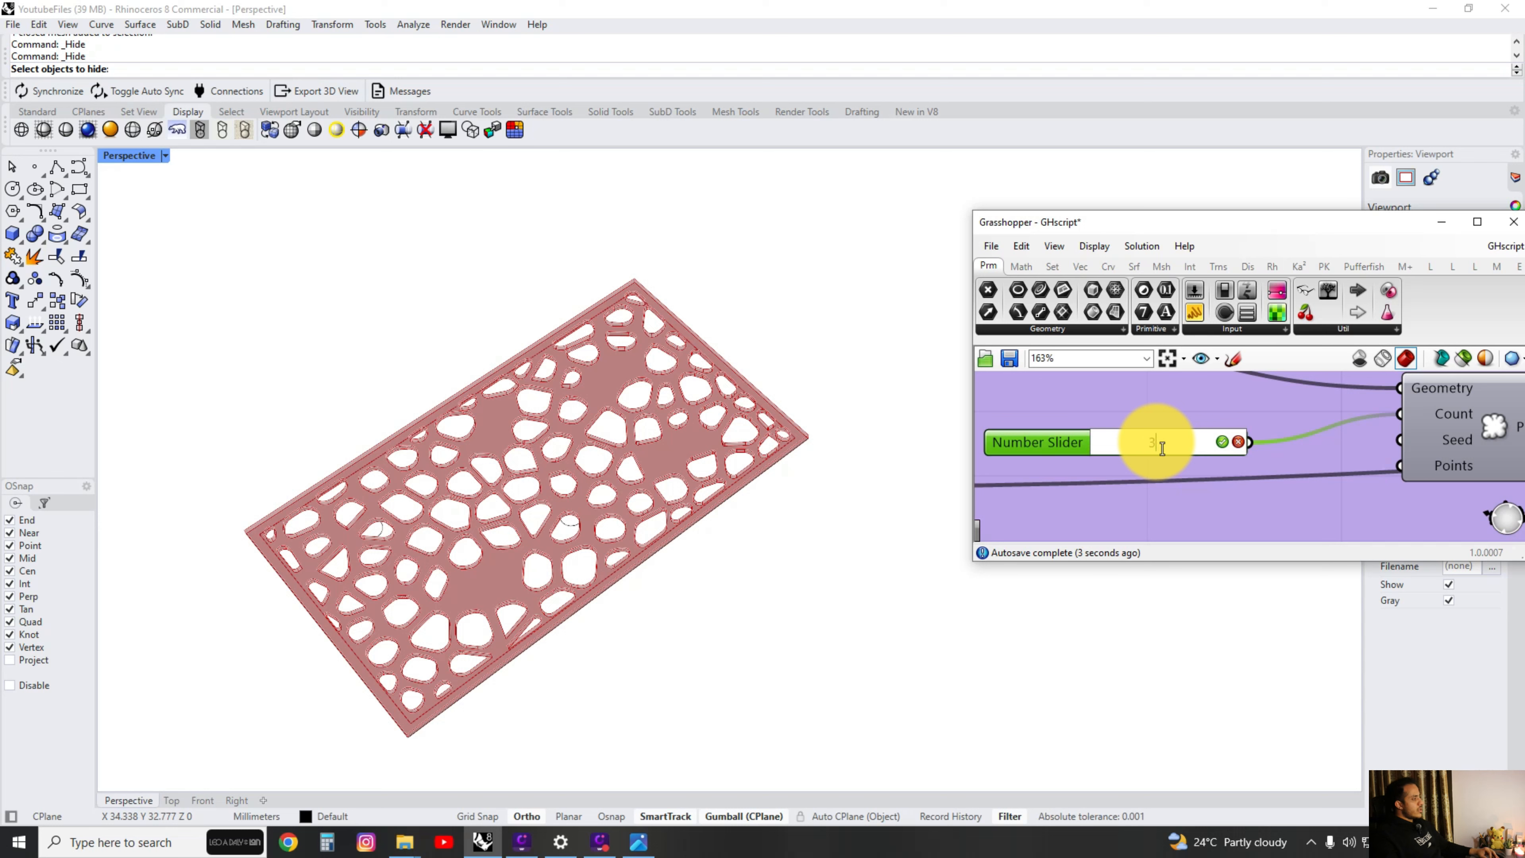
type("00")
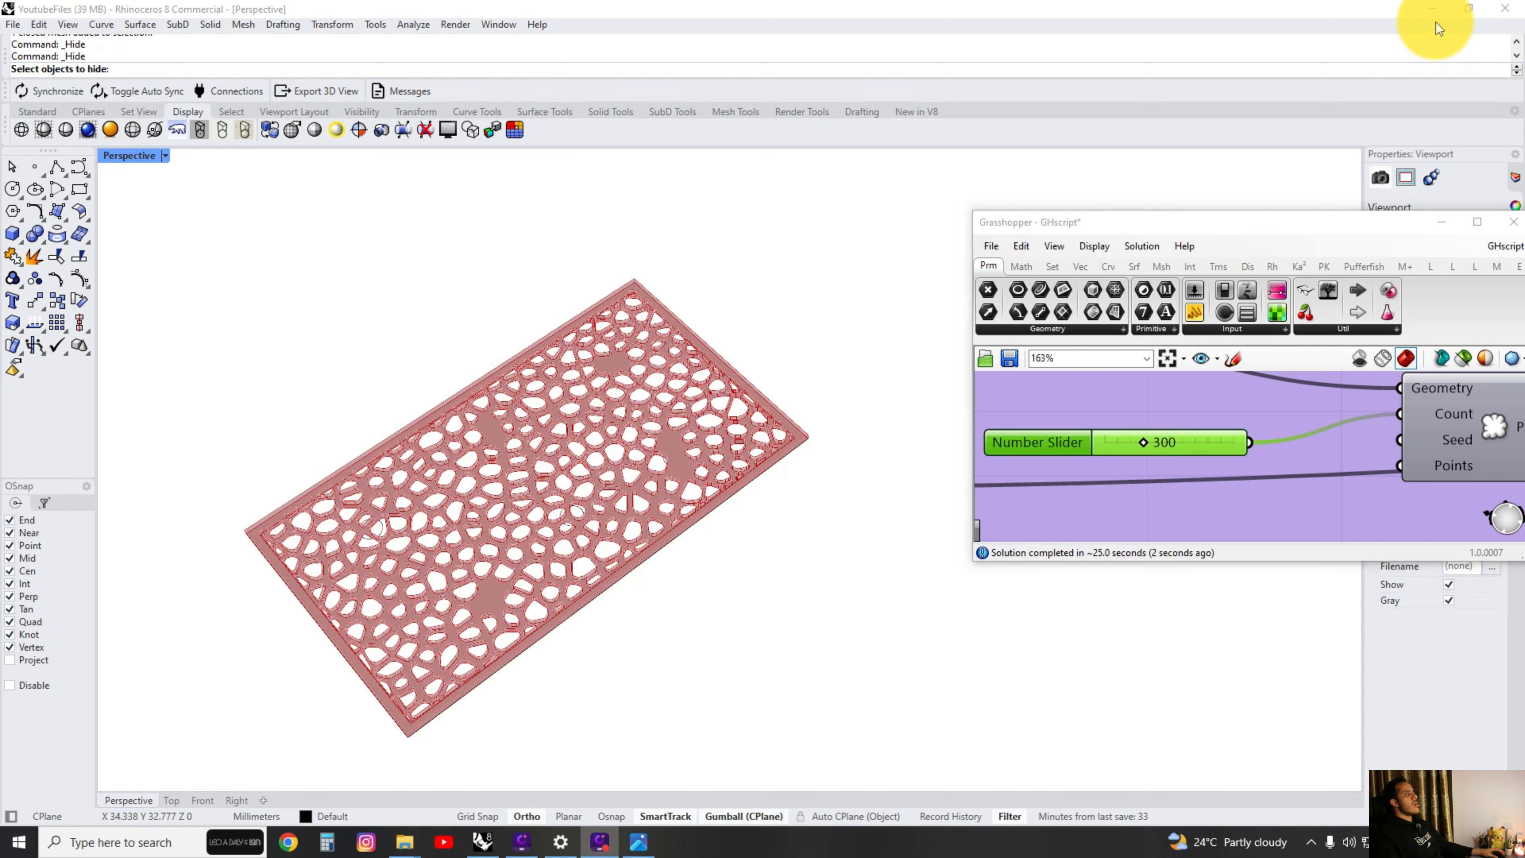
Compare the regenerated perforated panel with the reference ceiling photo.
scroll(492, 534, "up", 2)
right_click_drag(492, 535, 565, 555)
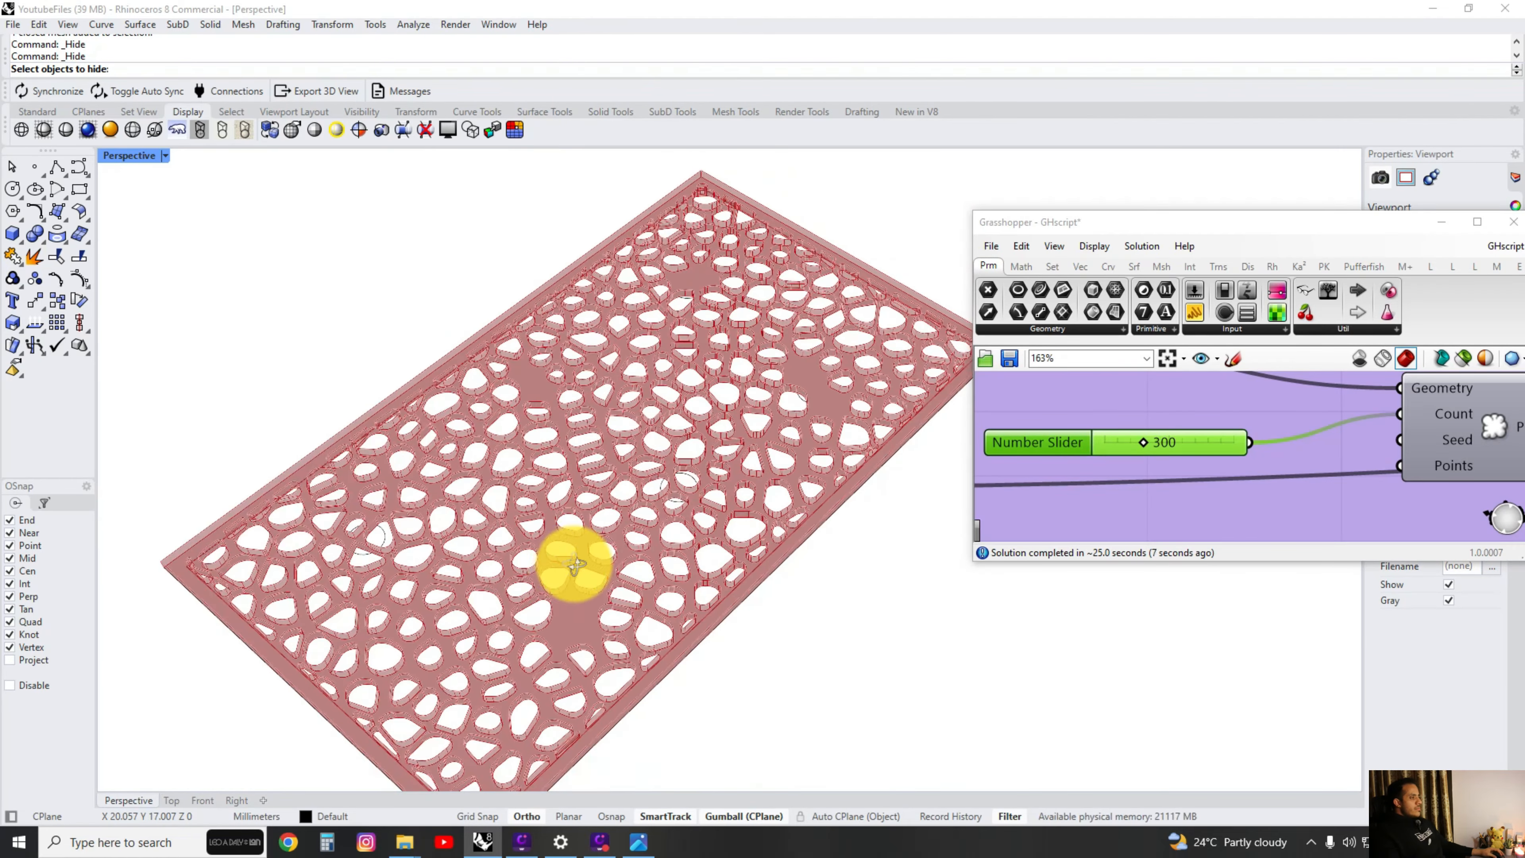
left_click(638, 842)
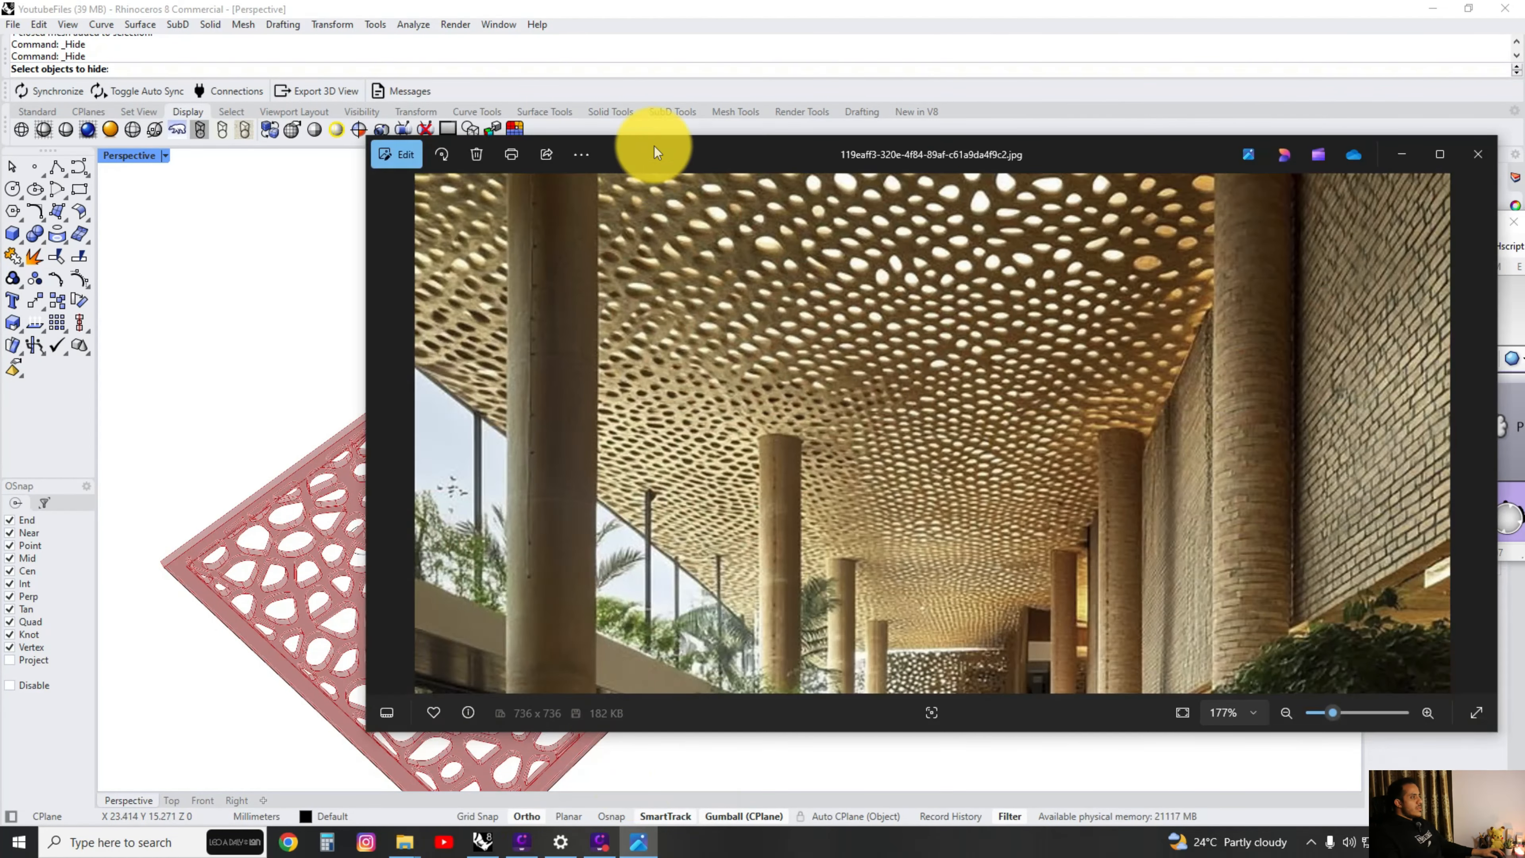
left_click_drag(654, 145, 698, 128)
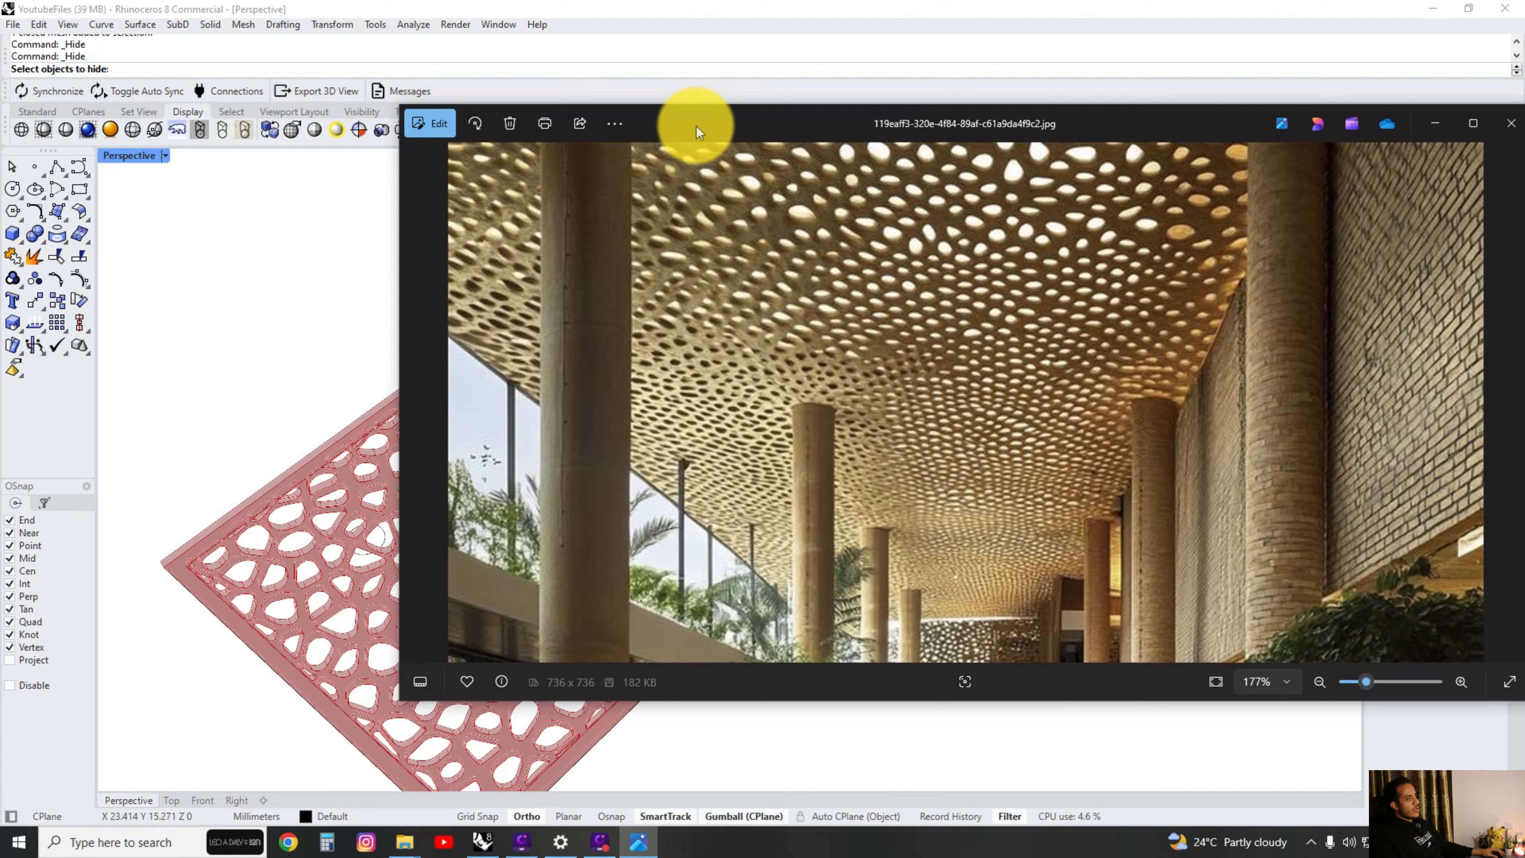
left_click(1421, 134)
Examine the panel's denser hole pattern and the Populate Geometry part of the Grasshopper definition.
scroll(677, 468, "down", 4)
right_click_drag(677, 469, 538, 493)
scroll(607, 556, "up", 4)
right_click_drag(607, 556, 527, 539)
scroll(487, 474, "up", 3)
scroll(586, 443, "down", 3)
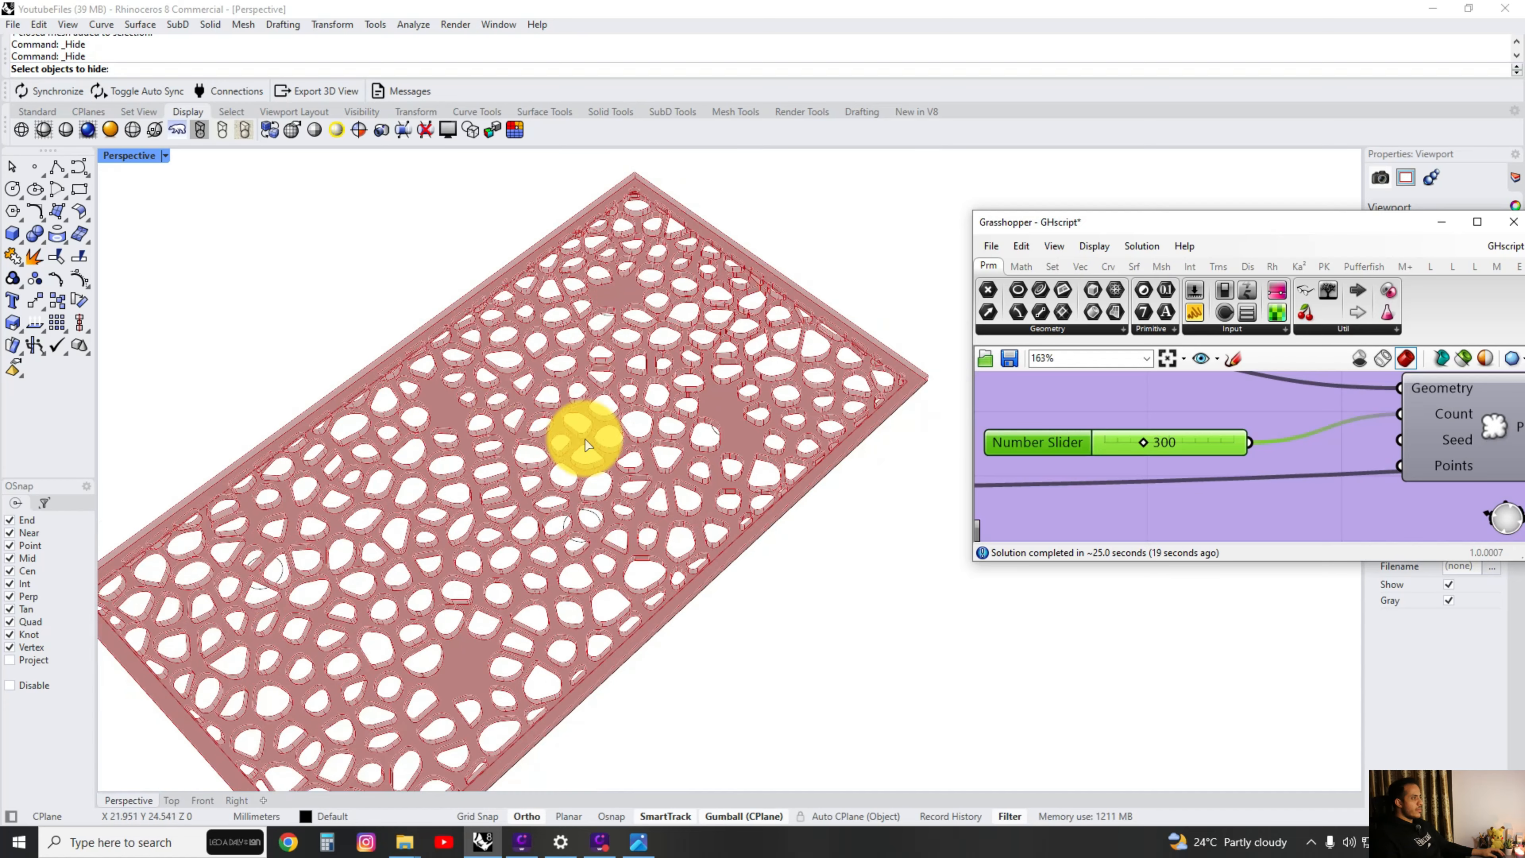
scroll(1223, 448, "down", 5)
right_click_drag(1256, 472, 1102, 451)
scroll(1101, 452, "up", 4)
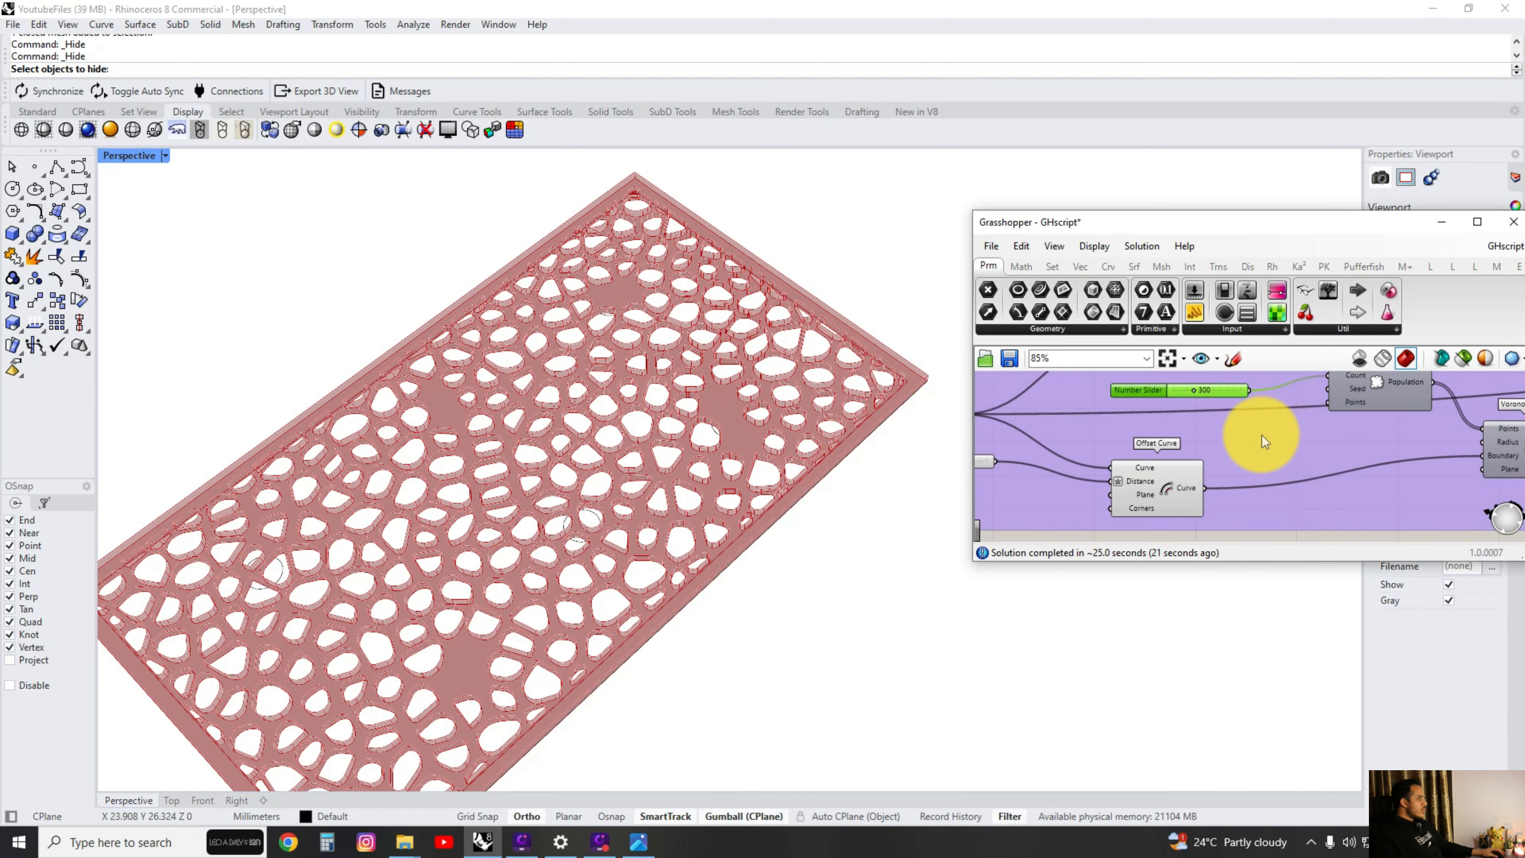
scroll(627, 450, "up", 2)
right_click_drag(609, 451, 691, 431, "shift")
scroll(691, 431, "down", 4)
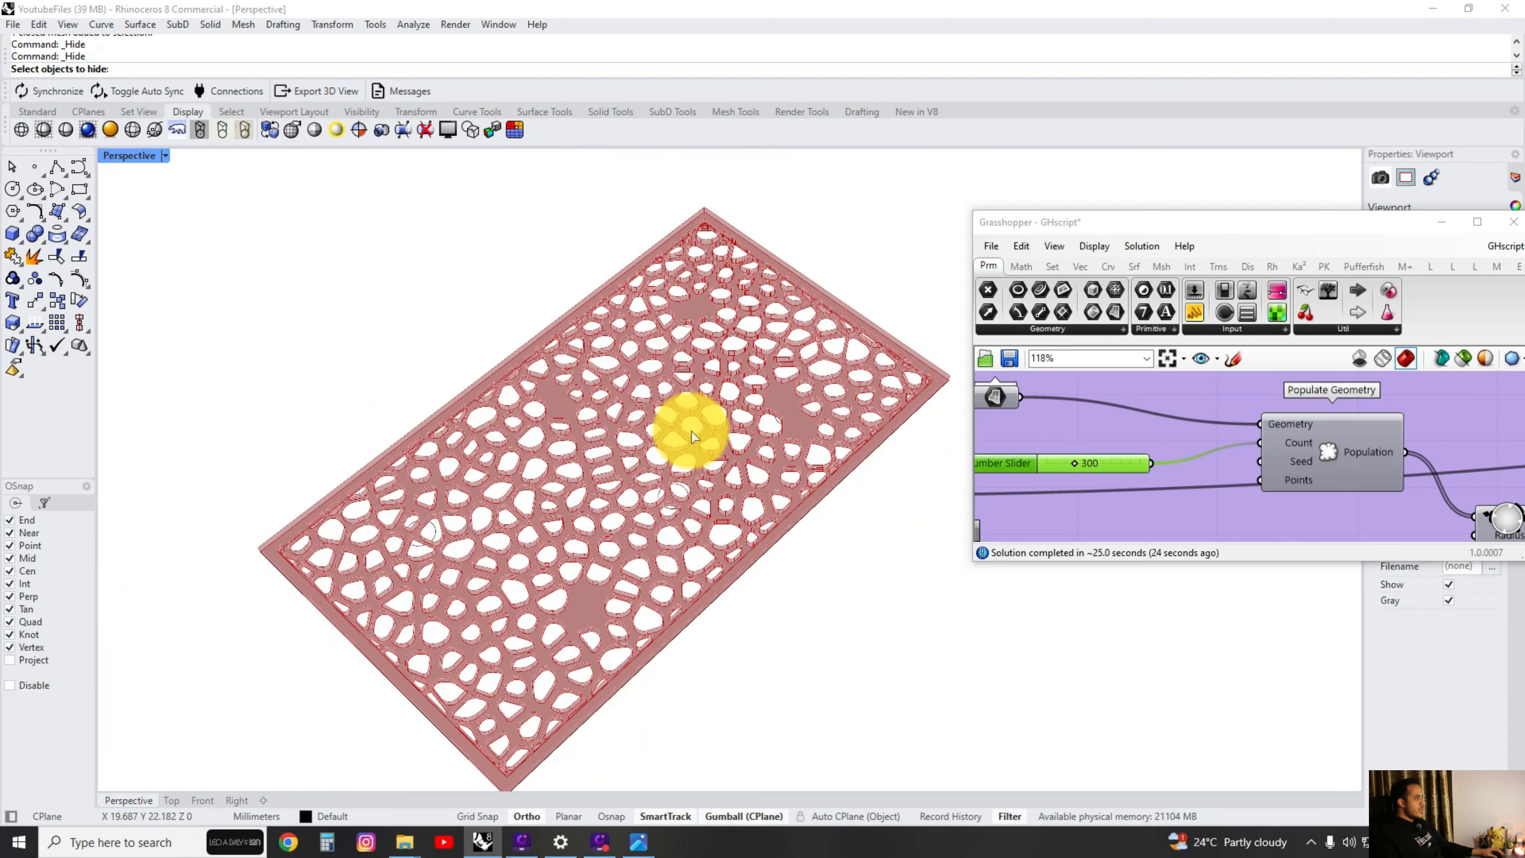
Examine the size and spacing of the openings in the reference ceiling photo up close.
left_click(638, 842)
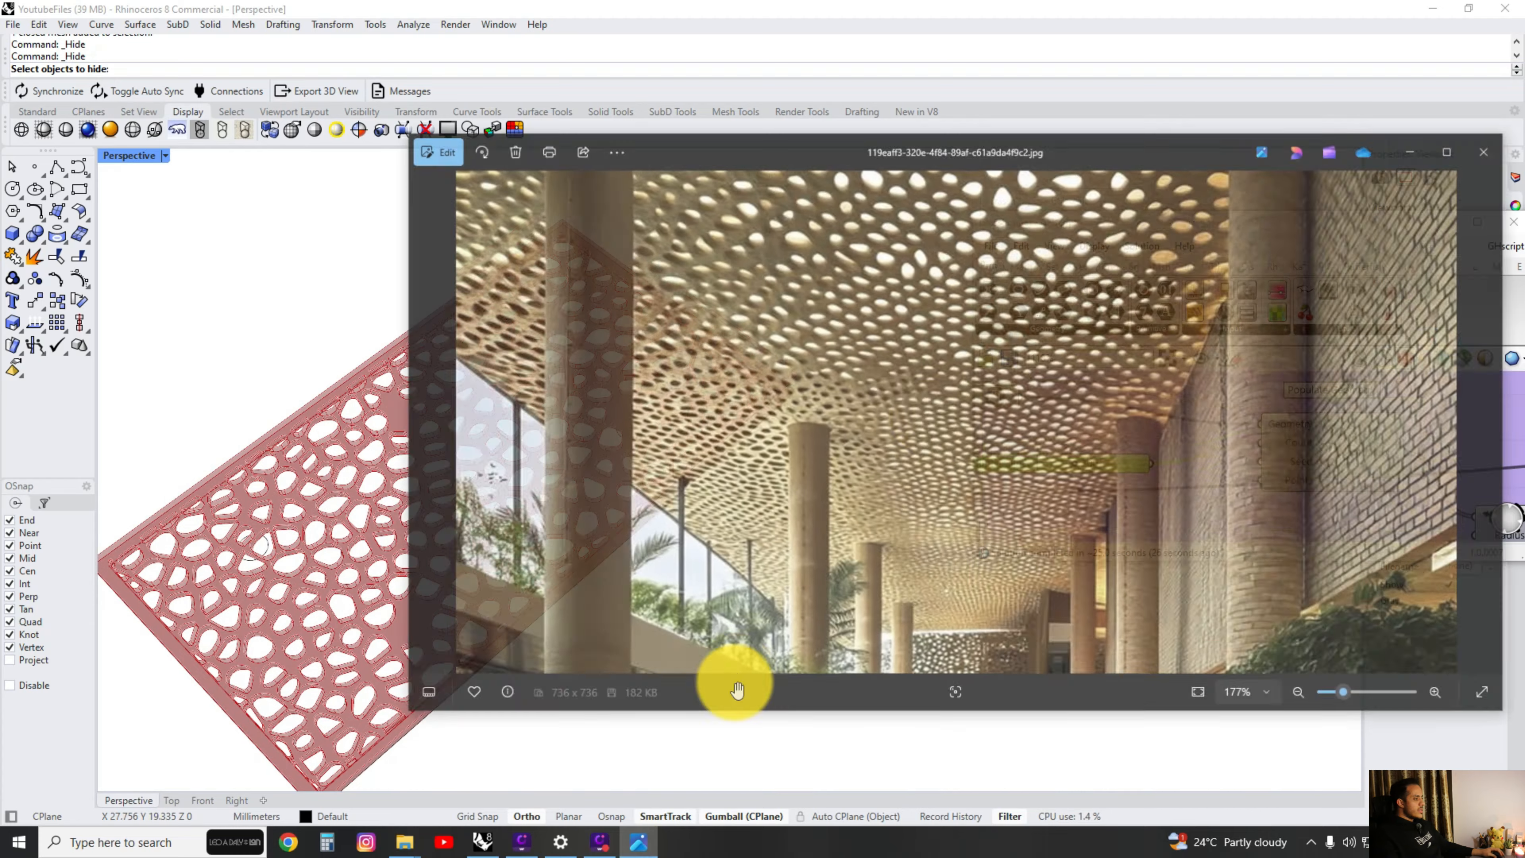
scroll(885, 375, "up", 5)
scroll(889, 330, "up", 4)
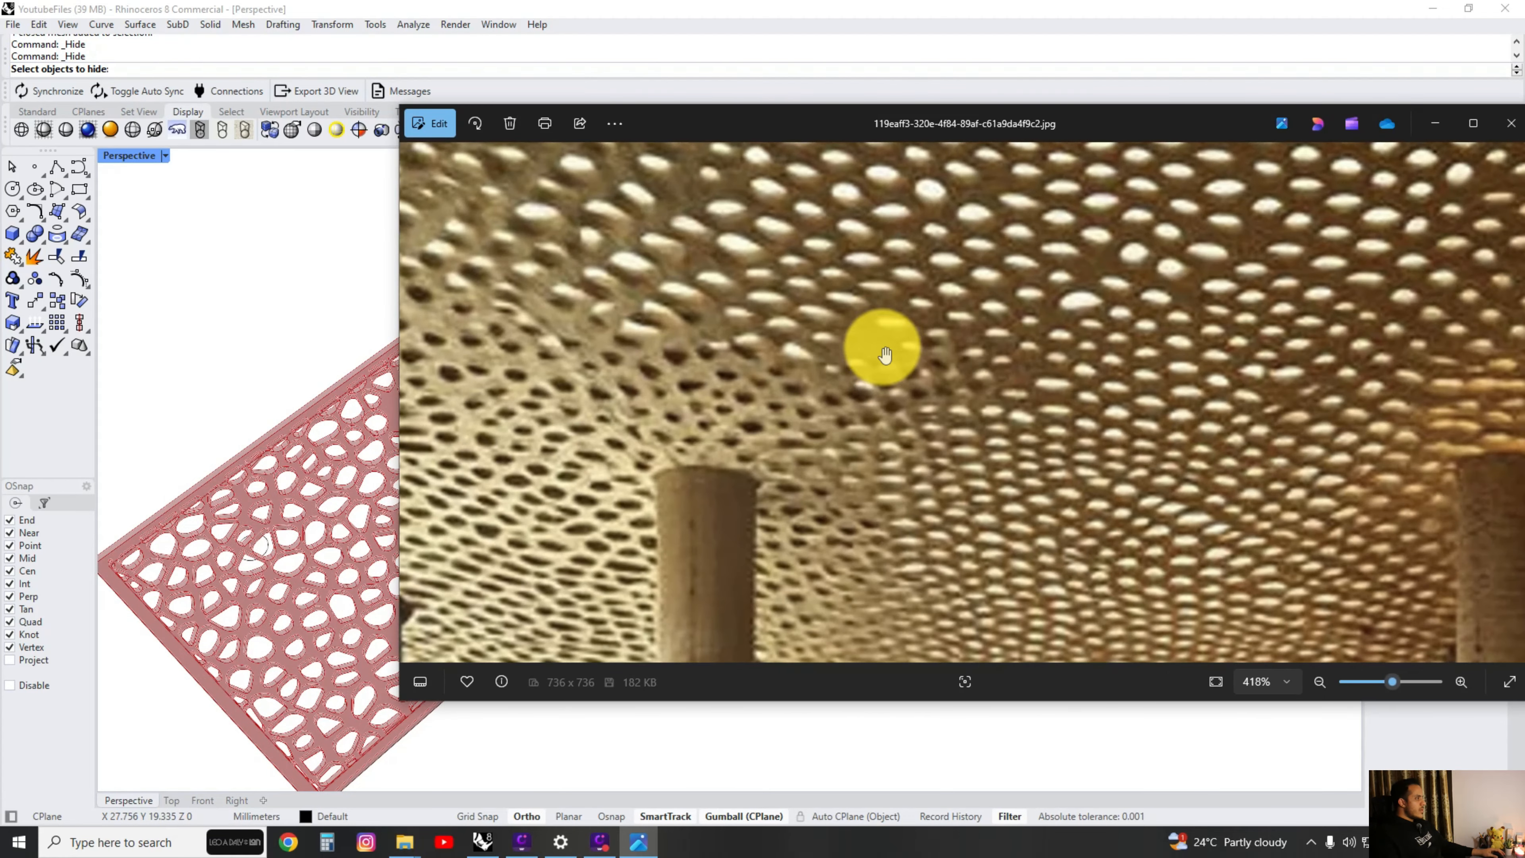
left_click_drag(1260, 358, 1034, 346)
scroll(1034, 346, "down", 2)
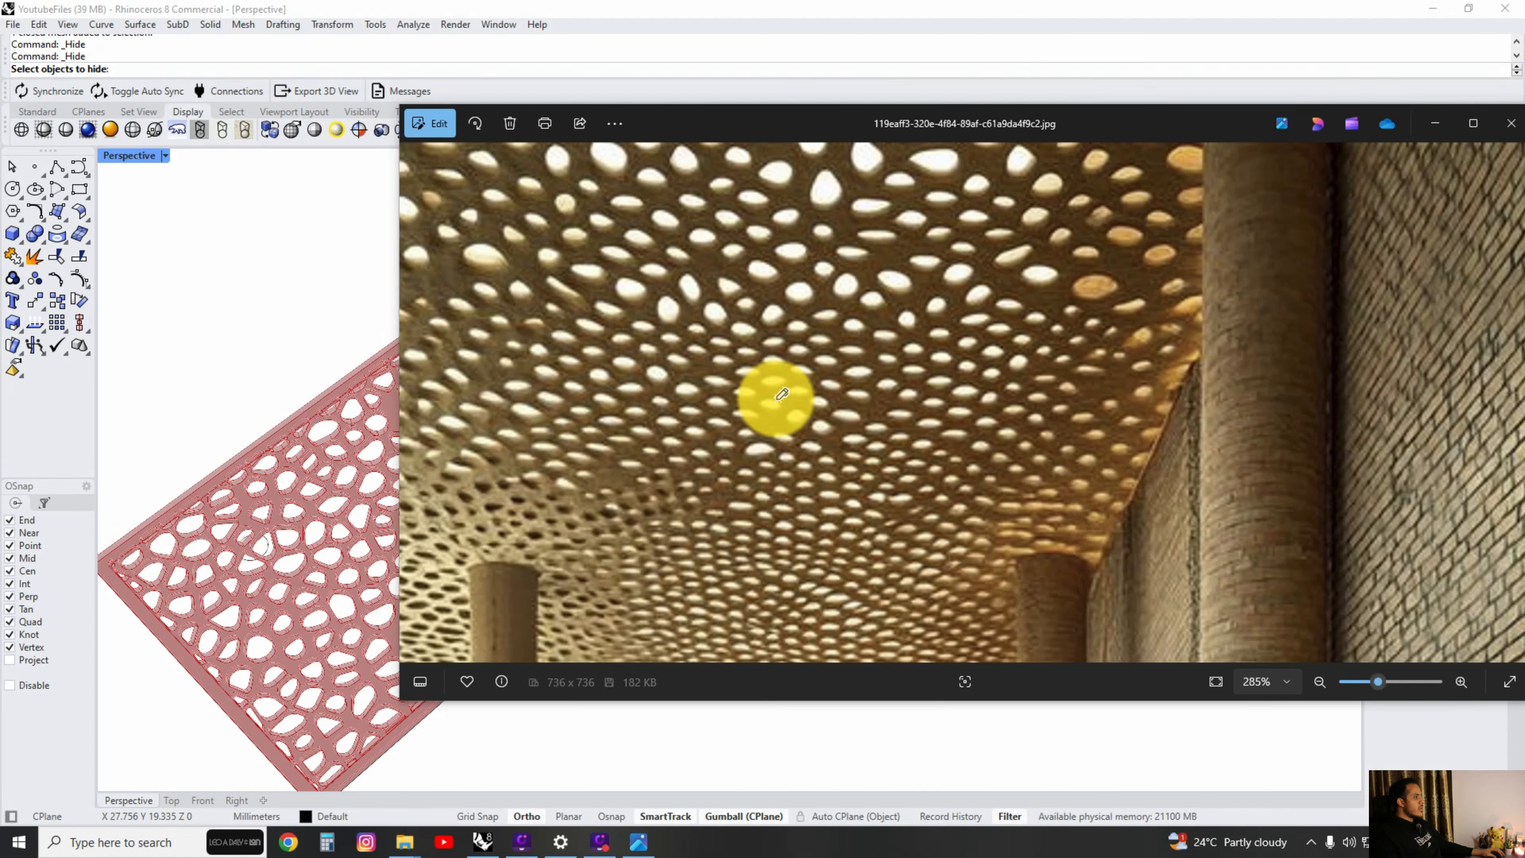
Circle four areas of the perforated ceiling in the reference photo freehand, and clear the marks.
mouse_move(623, 454)
left_mouse_down()
mouse_move(616, 501)
mouse_move(620, 455)
left_mouse_up()
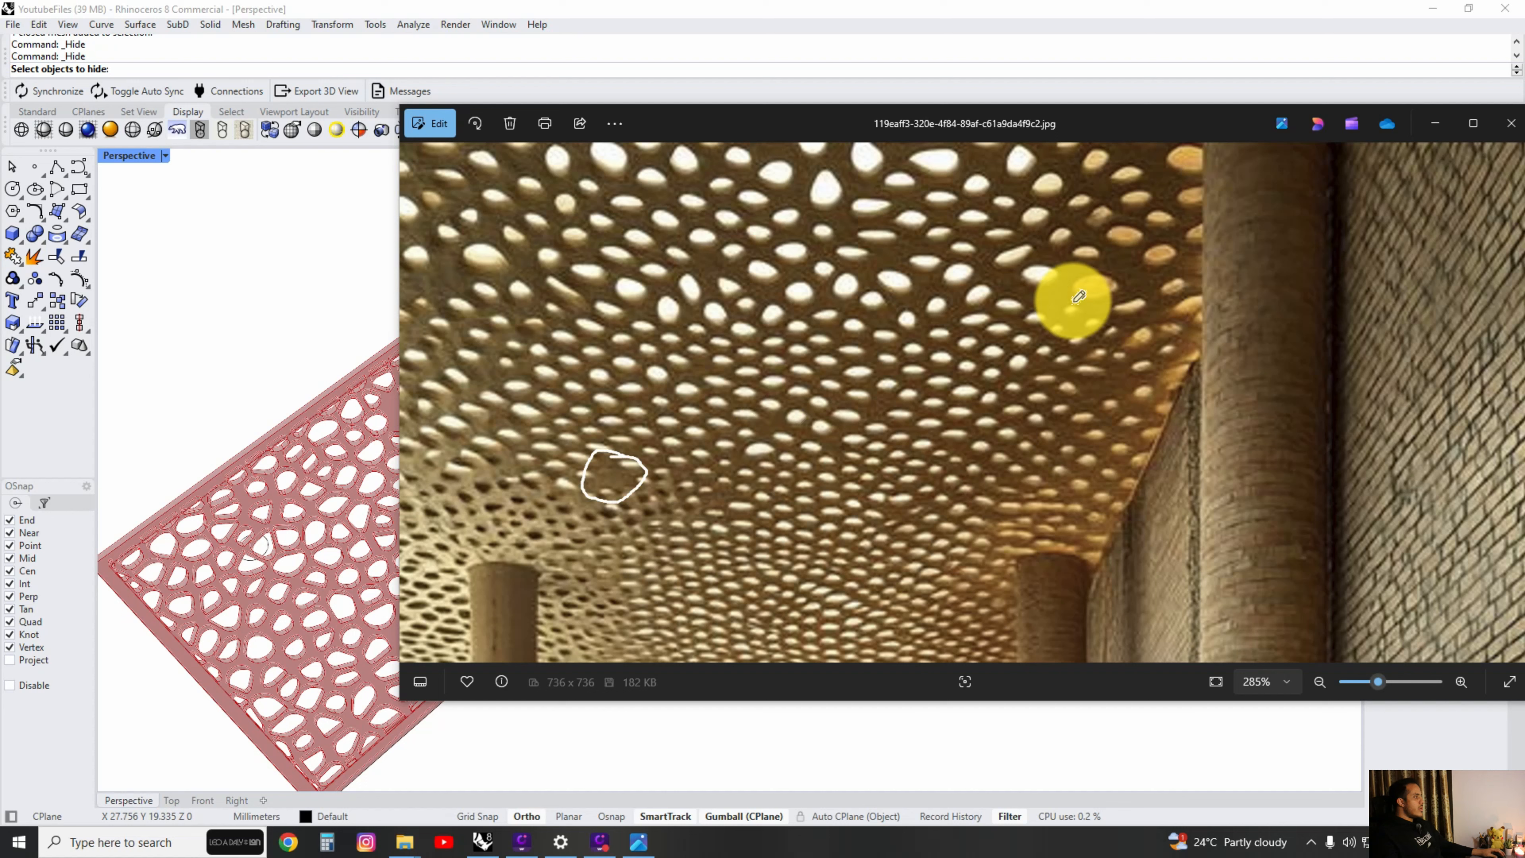
mouse_move(1117, 368)
left_mouse_down()
mouse_move(1134, 409)
mouse_move(1079, 352)
left_mouse_up()
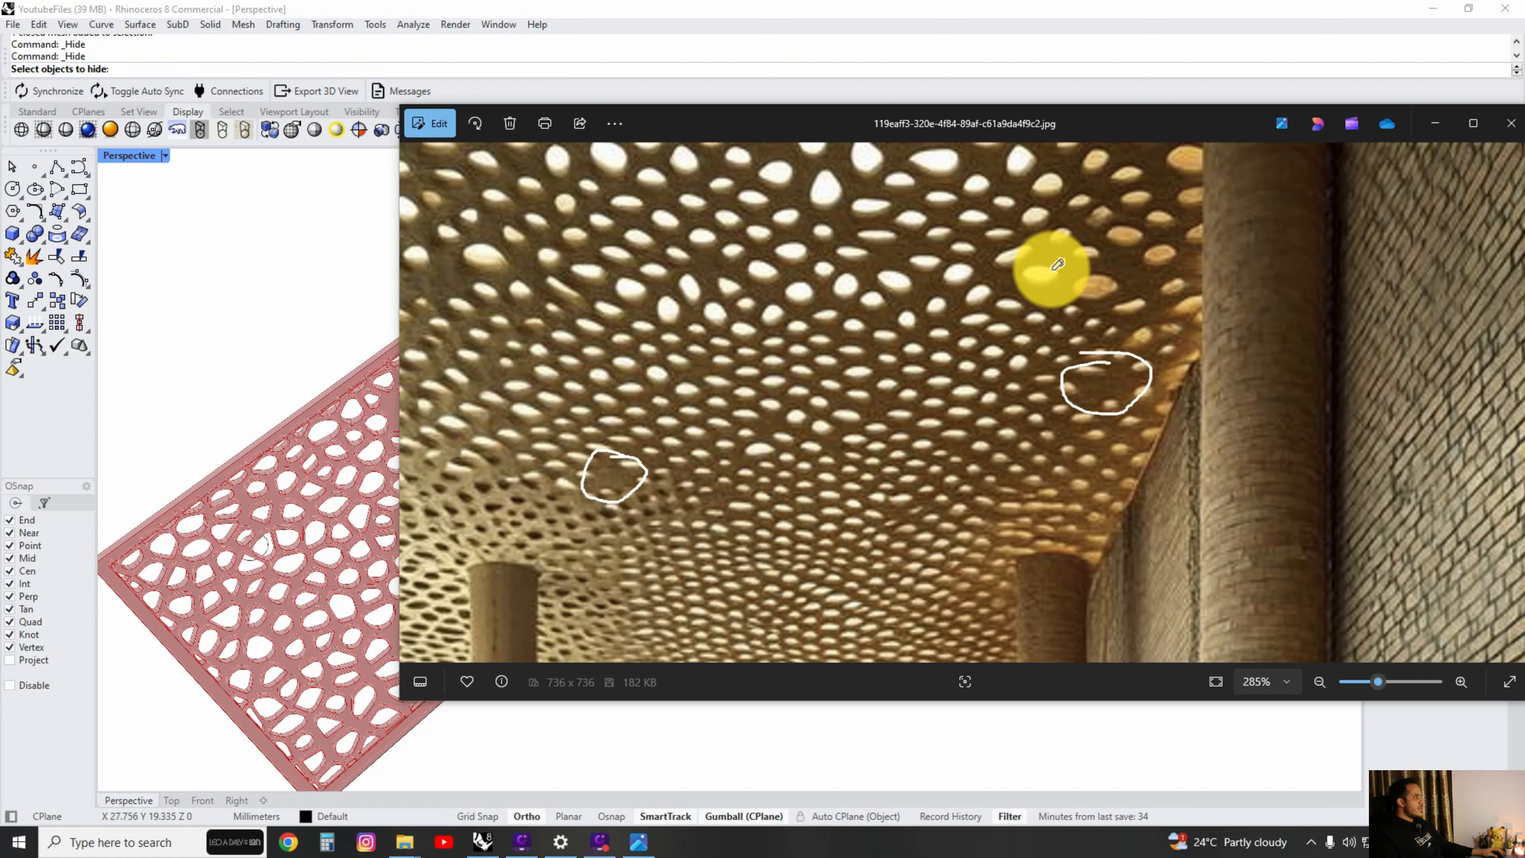
mouse_move(1057, 264)
left_mouse_down()
mouse_move(1083, 307)
mouse_move(1051, 265)
left_mouse_up()
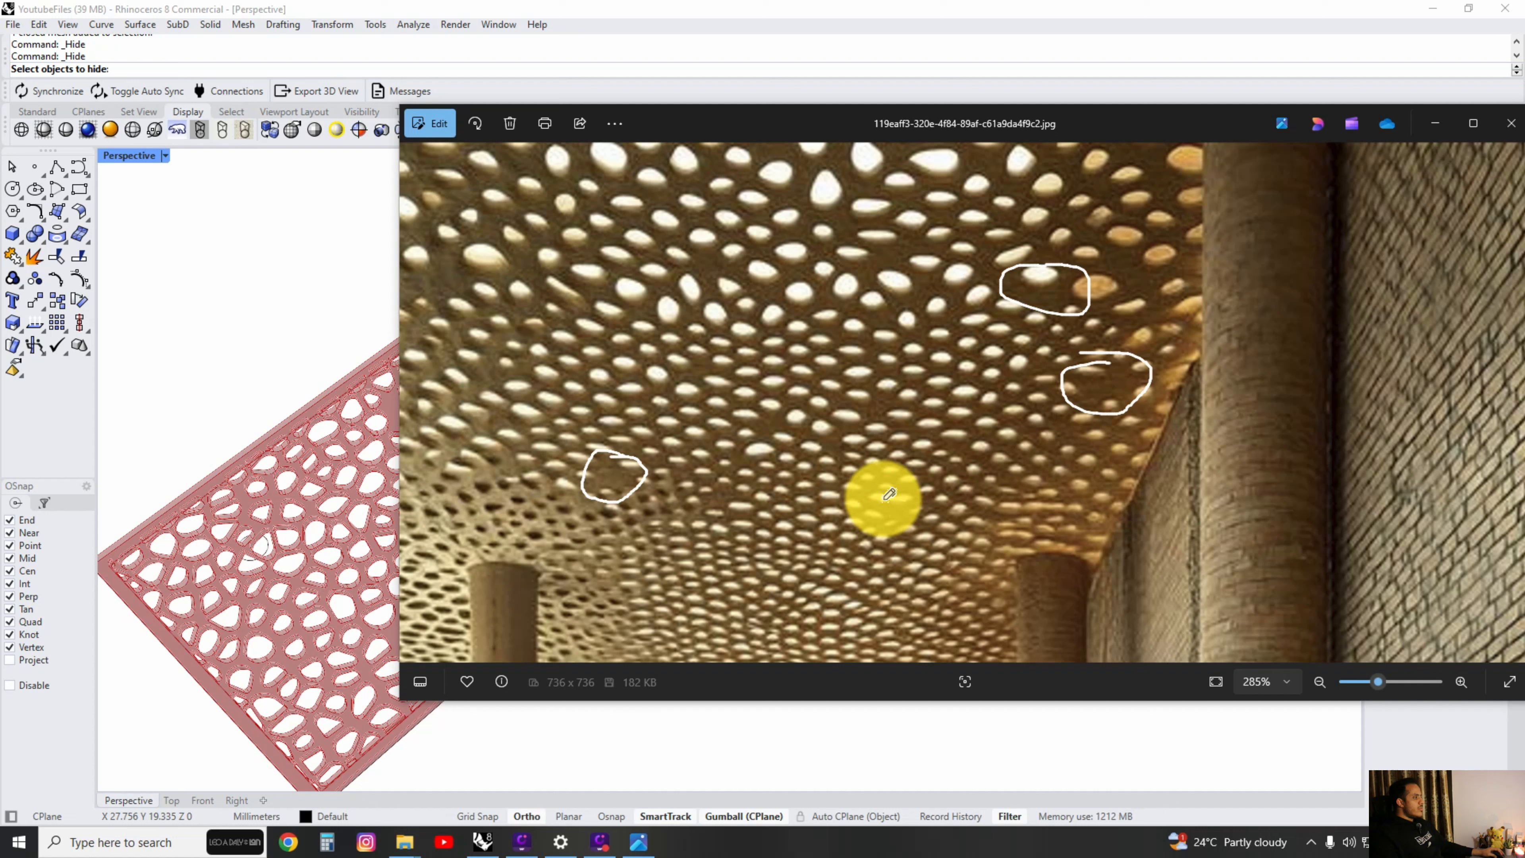
left_click_drag(889, 494, 895, 500)
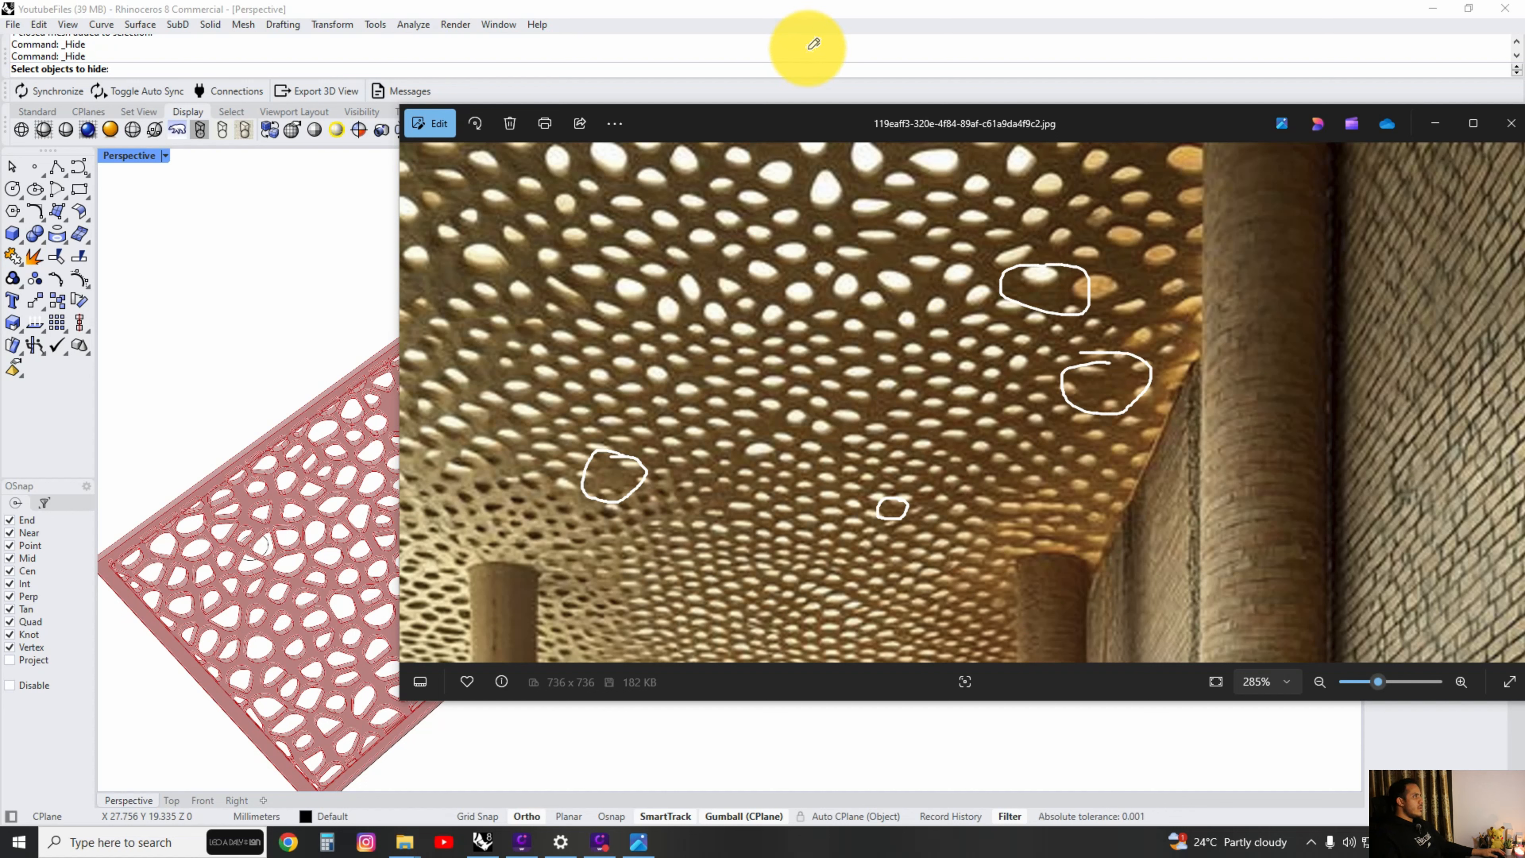
left_click(1282, 22)
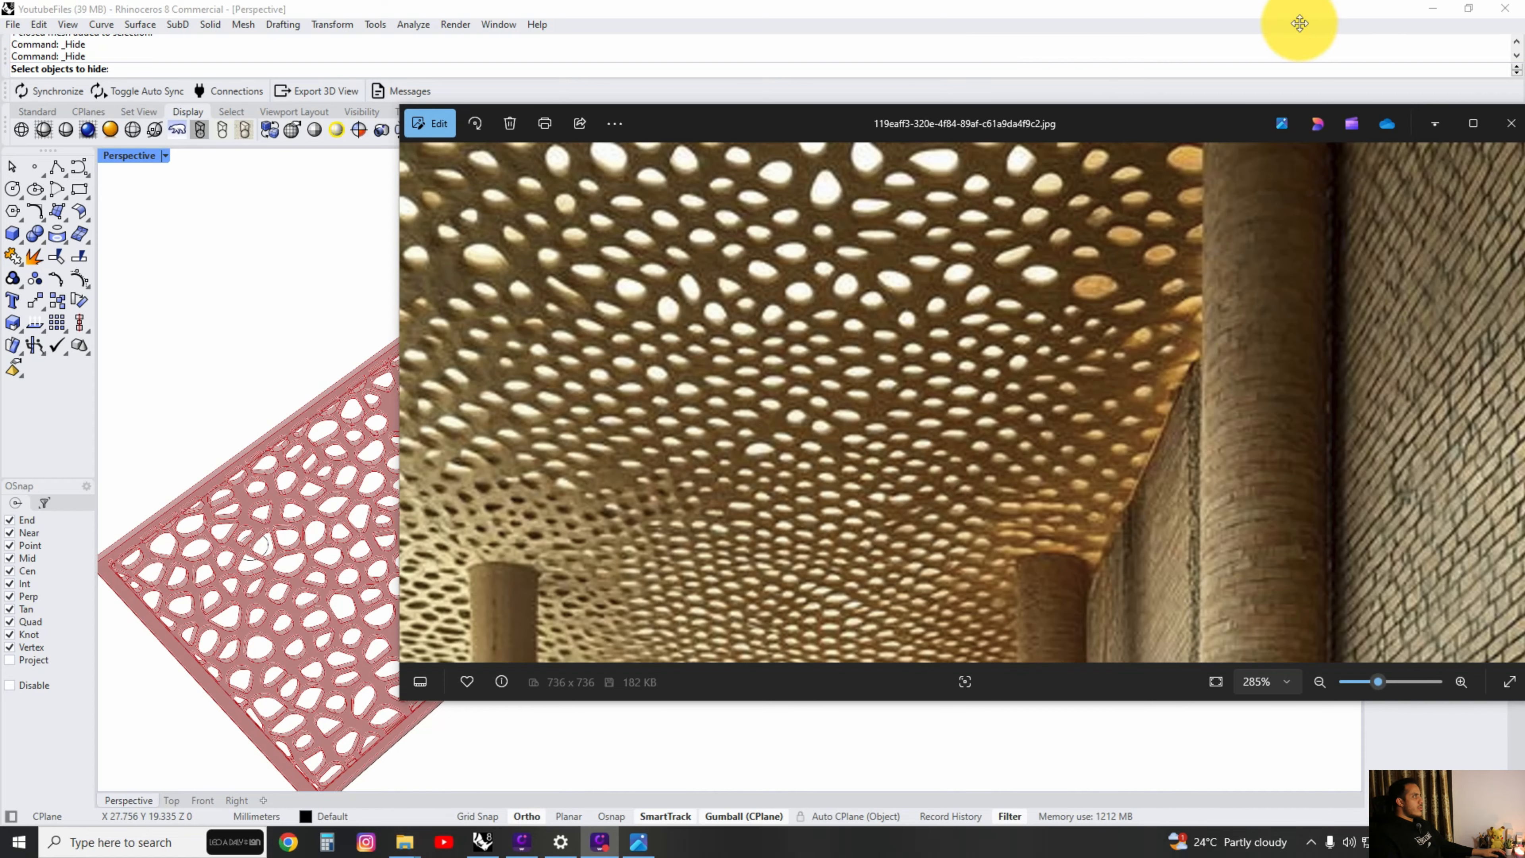
Select the circle curve near the panel's lower solid patch in Rhino and move it about 2 mm along the gumball's green axis.
left_click(313, 321)
scroll(471, 498, "down", 5)
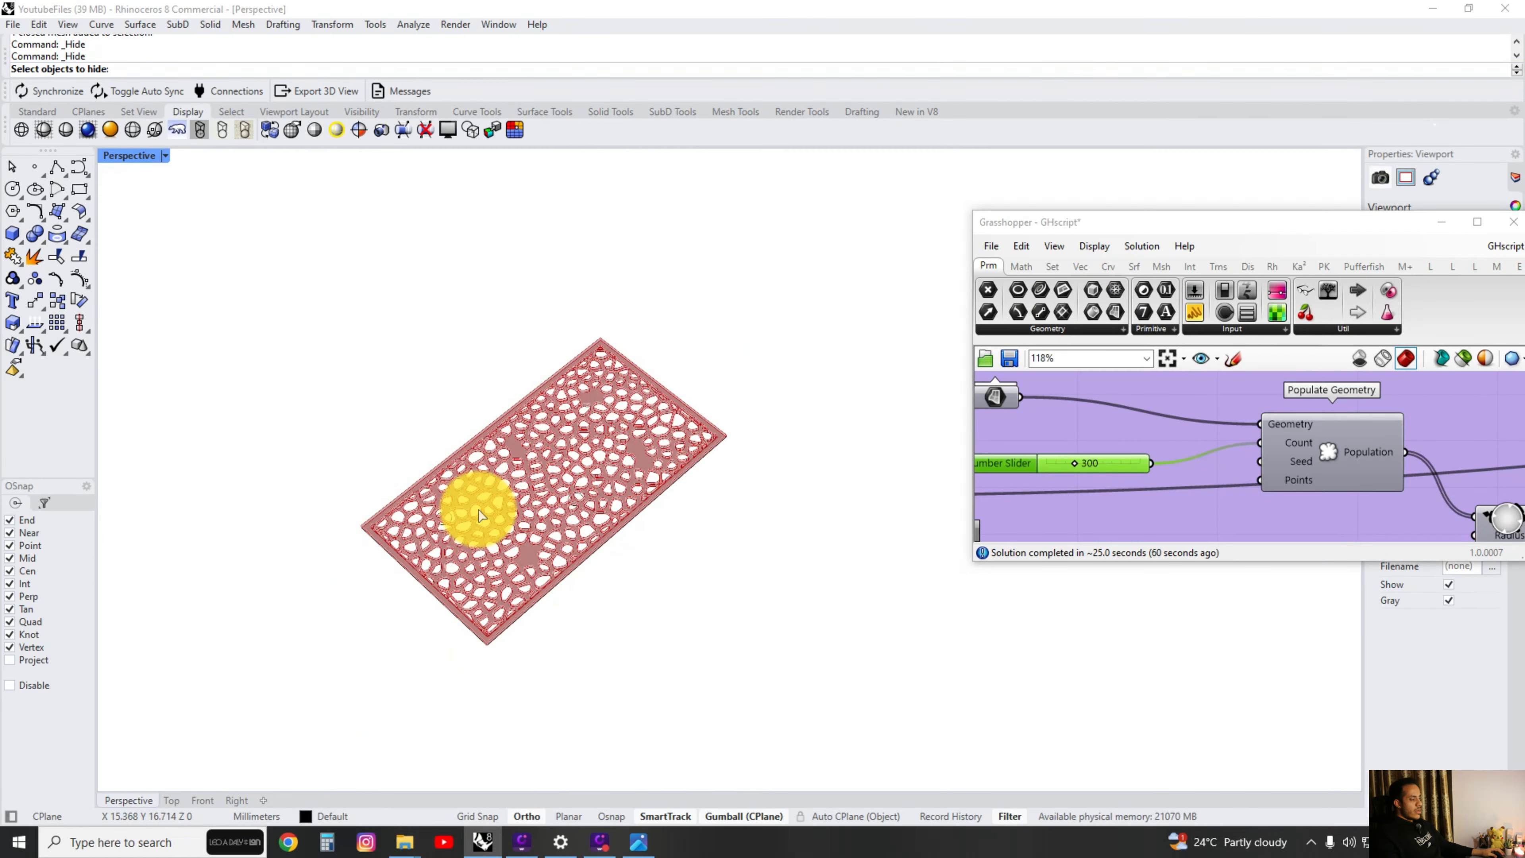
scroll(480, 508, "up", 6)
right_click_drag(480, 507, 545, 549)
right_click_drag(621, 492, 494, 514)
right_click(520, 539)
left_click(423, 642)
right_click_drag(497, 585, 565, 521, "shift")
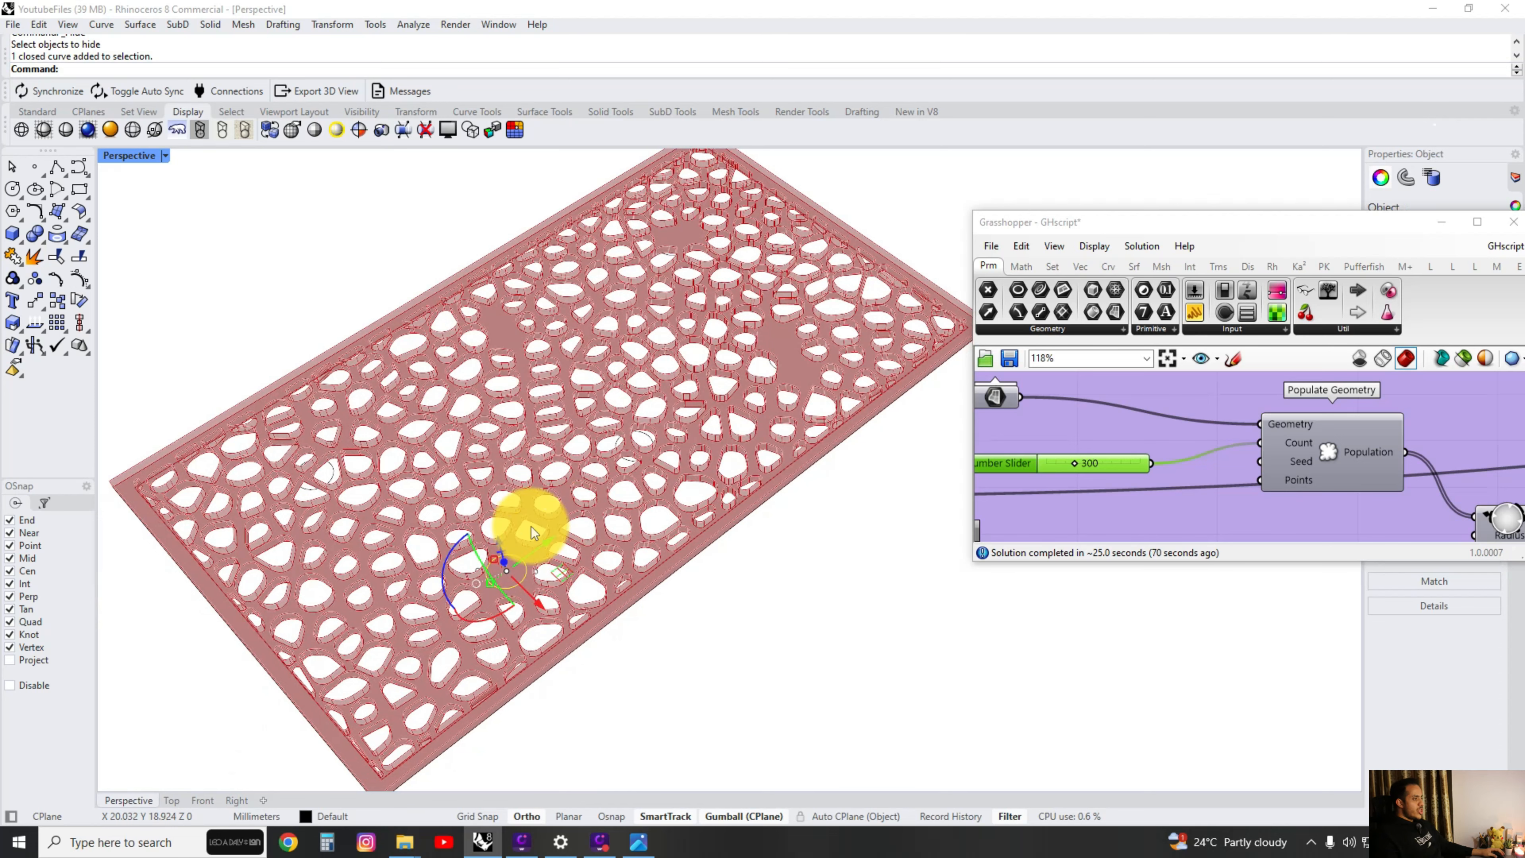
right_click_drag(527, 341, 655, 348)
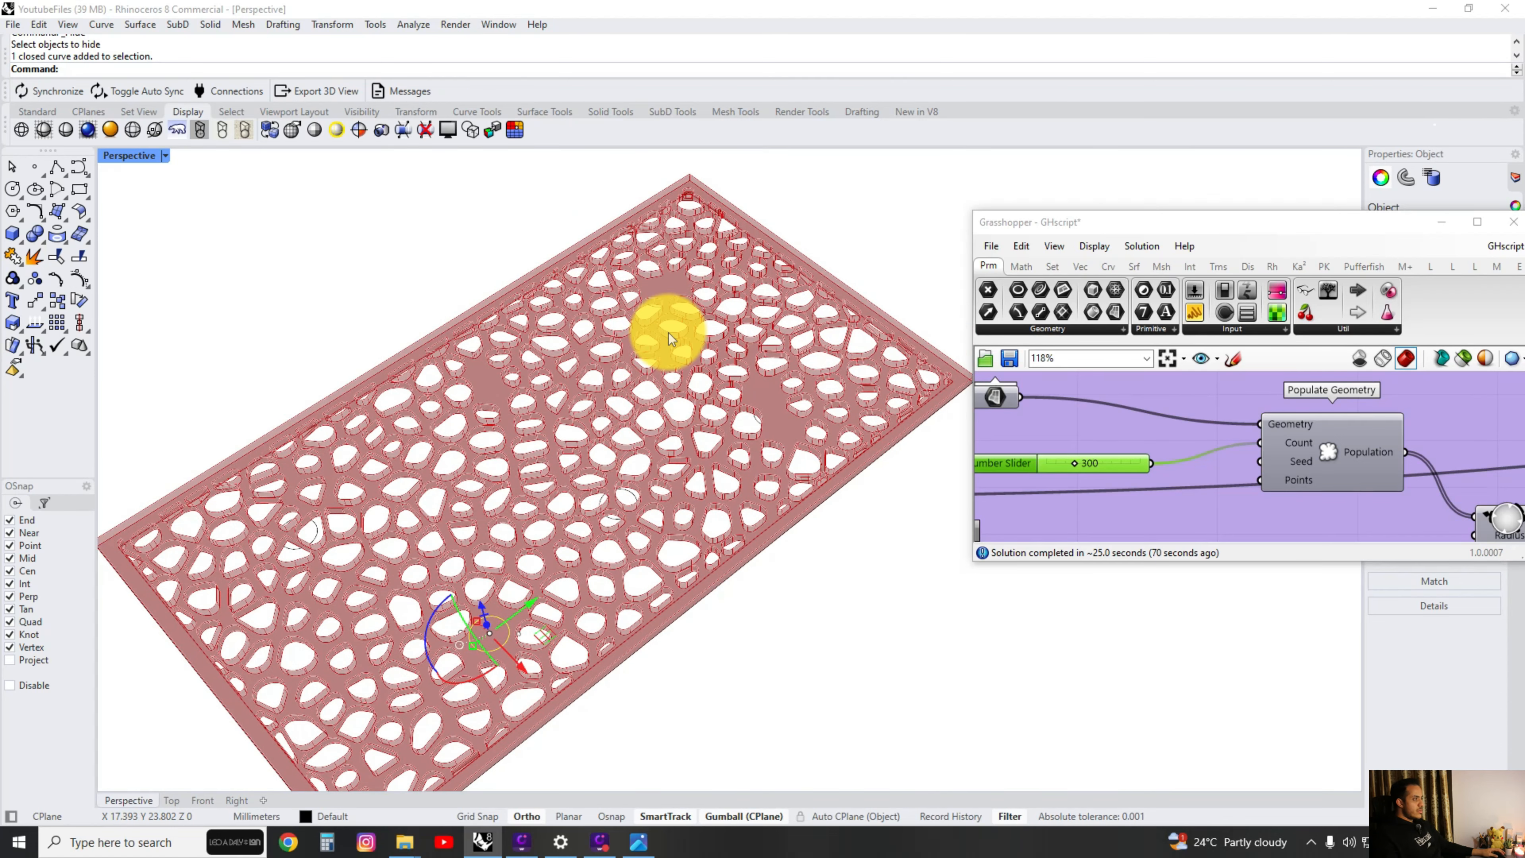
right_click_drag(669, 267, 653, 350)
left_click_drag(552, 555, 627, 519)
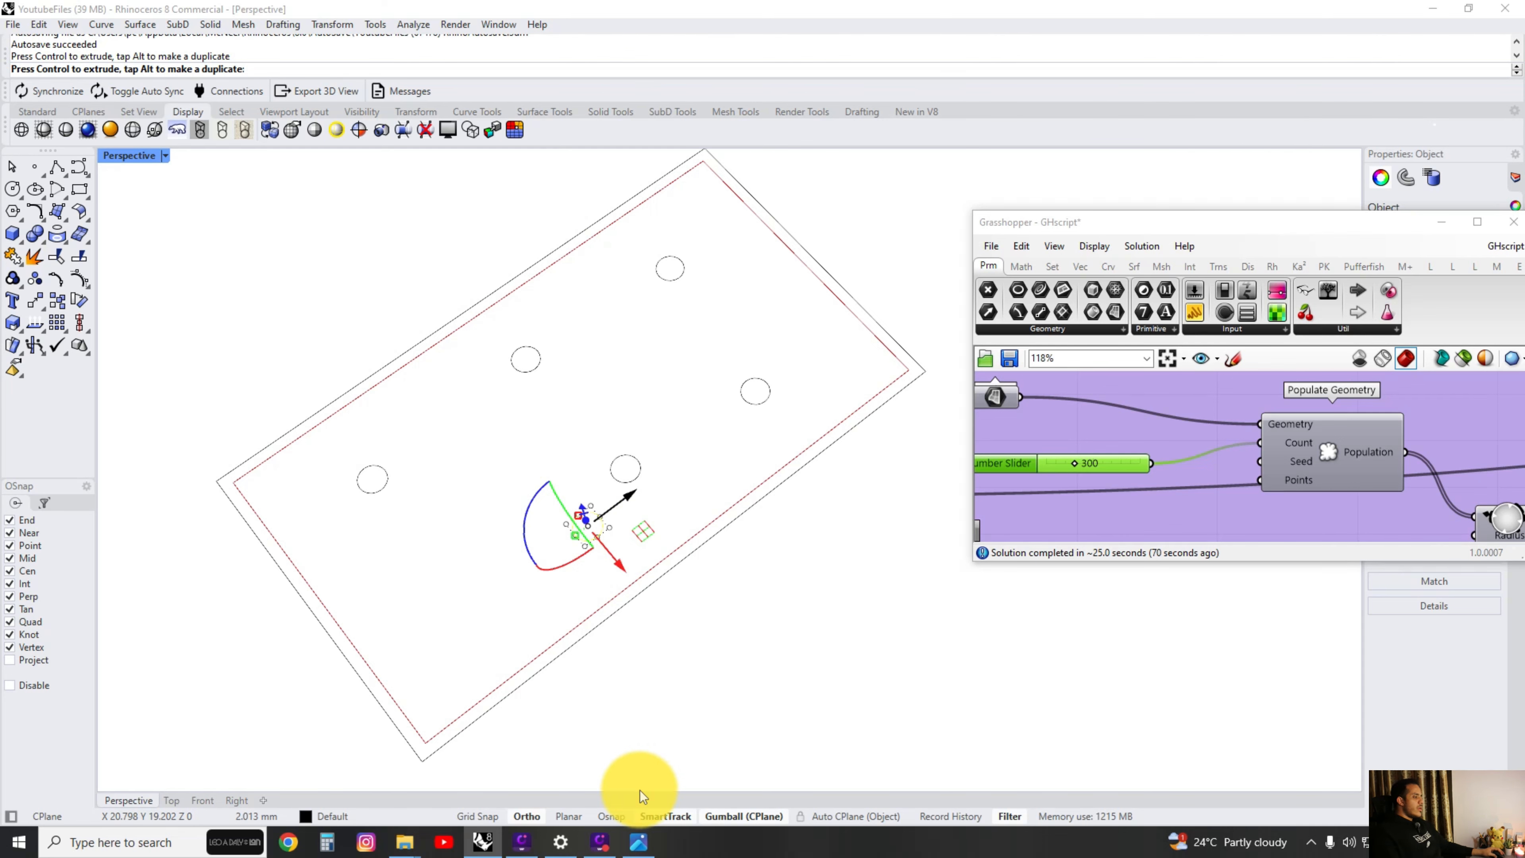
Check the reference ceiling photo again and return to the panel model.
left_click(638, 842)
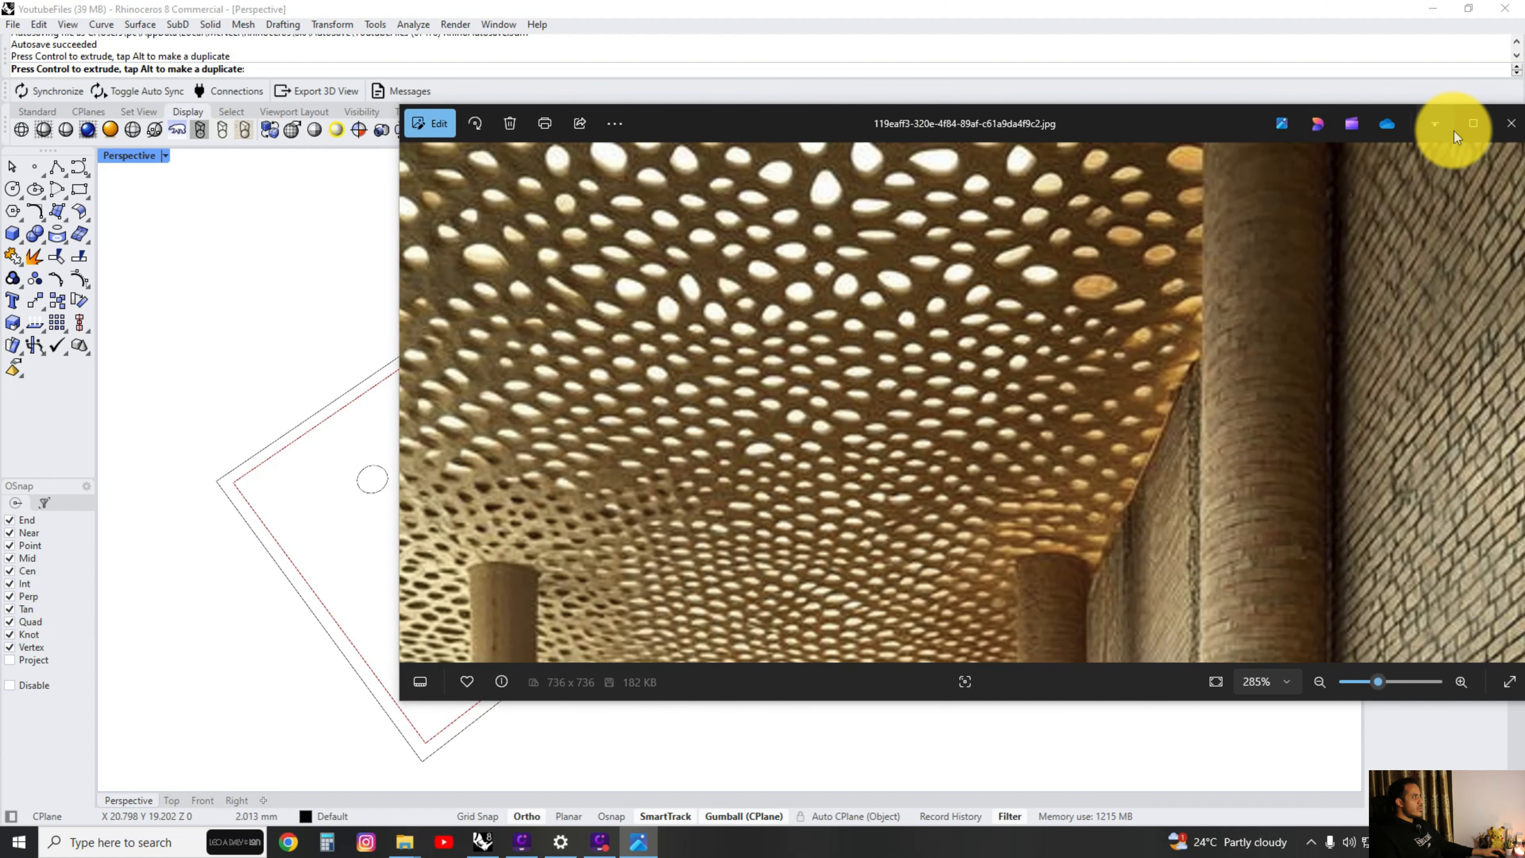
left_click(1436, 124)
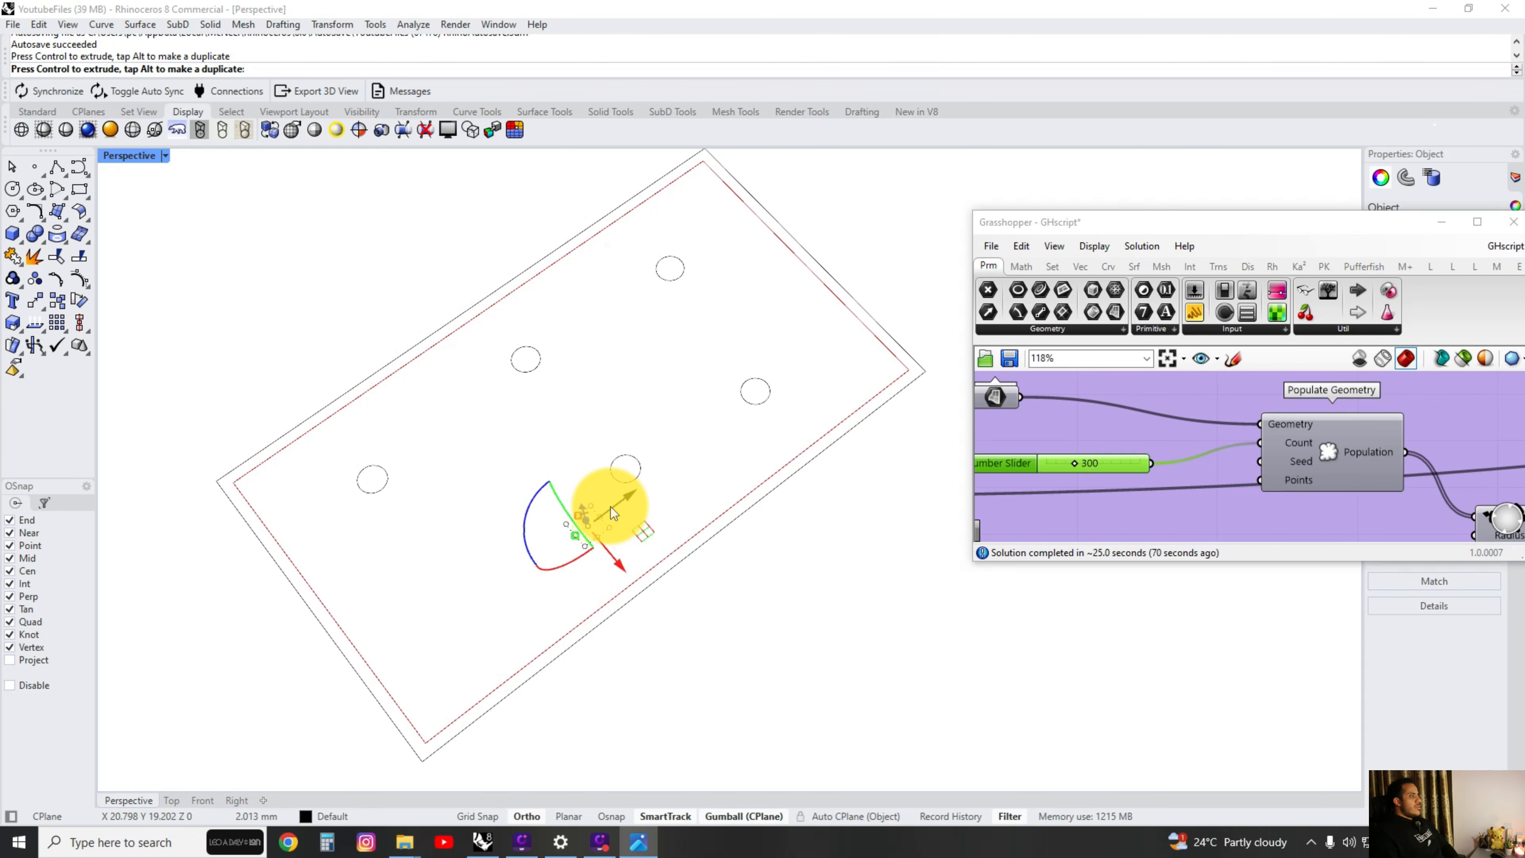
left_click_drag(610, 507, 610, 507)
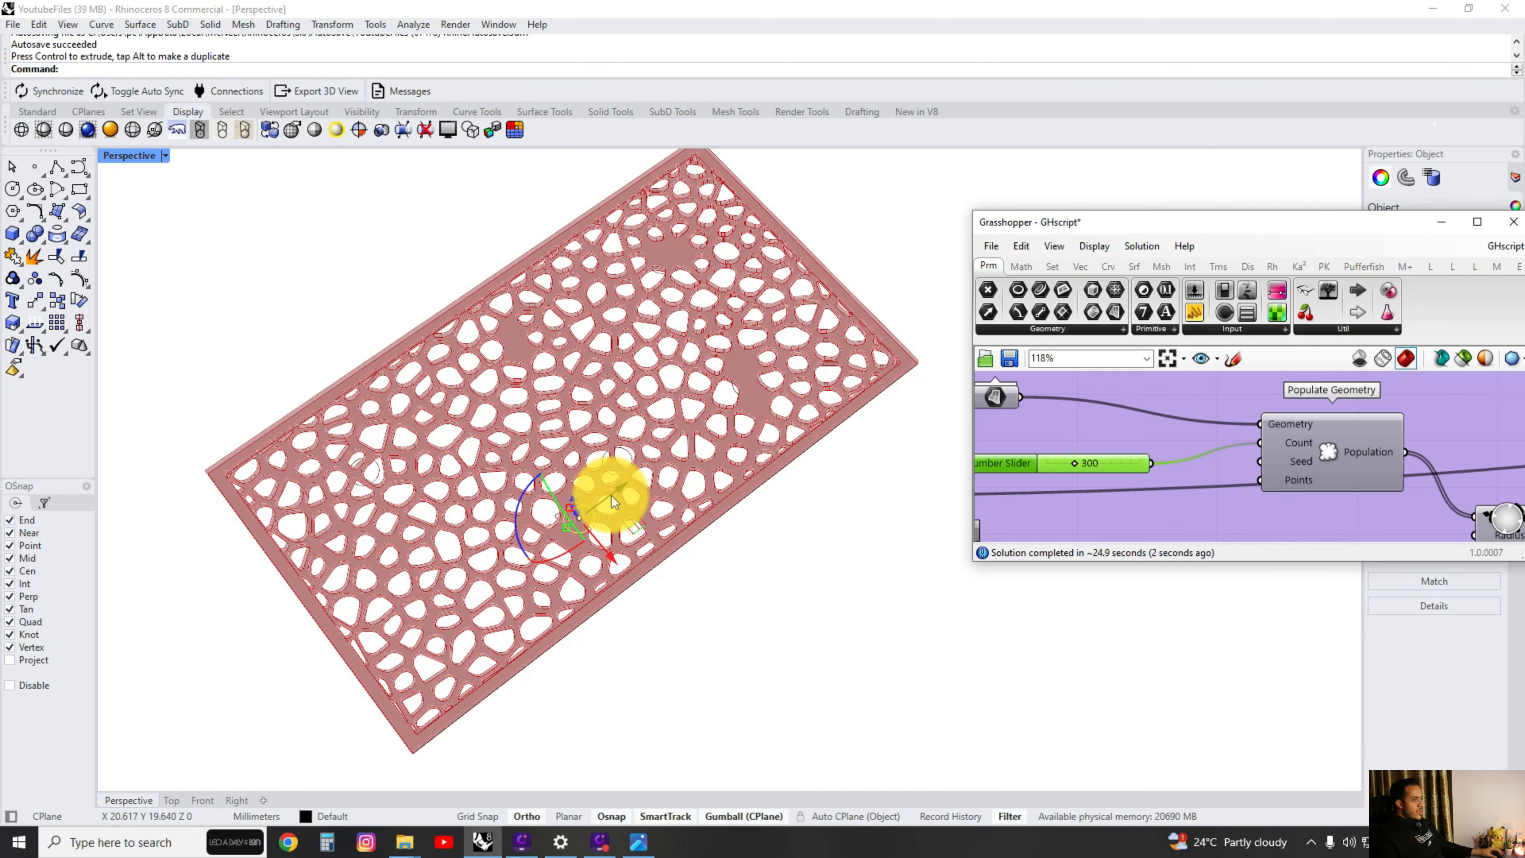
Deselect the moved circle and examine the updated hole pattern around the circles, including from a low angle.
scroll(532, 318, "up", 2)
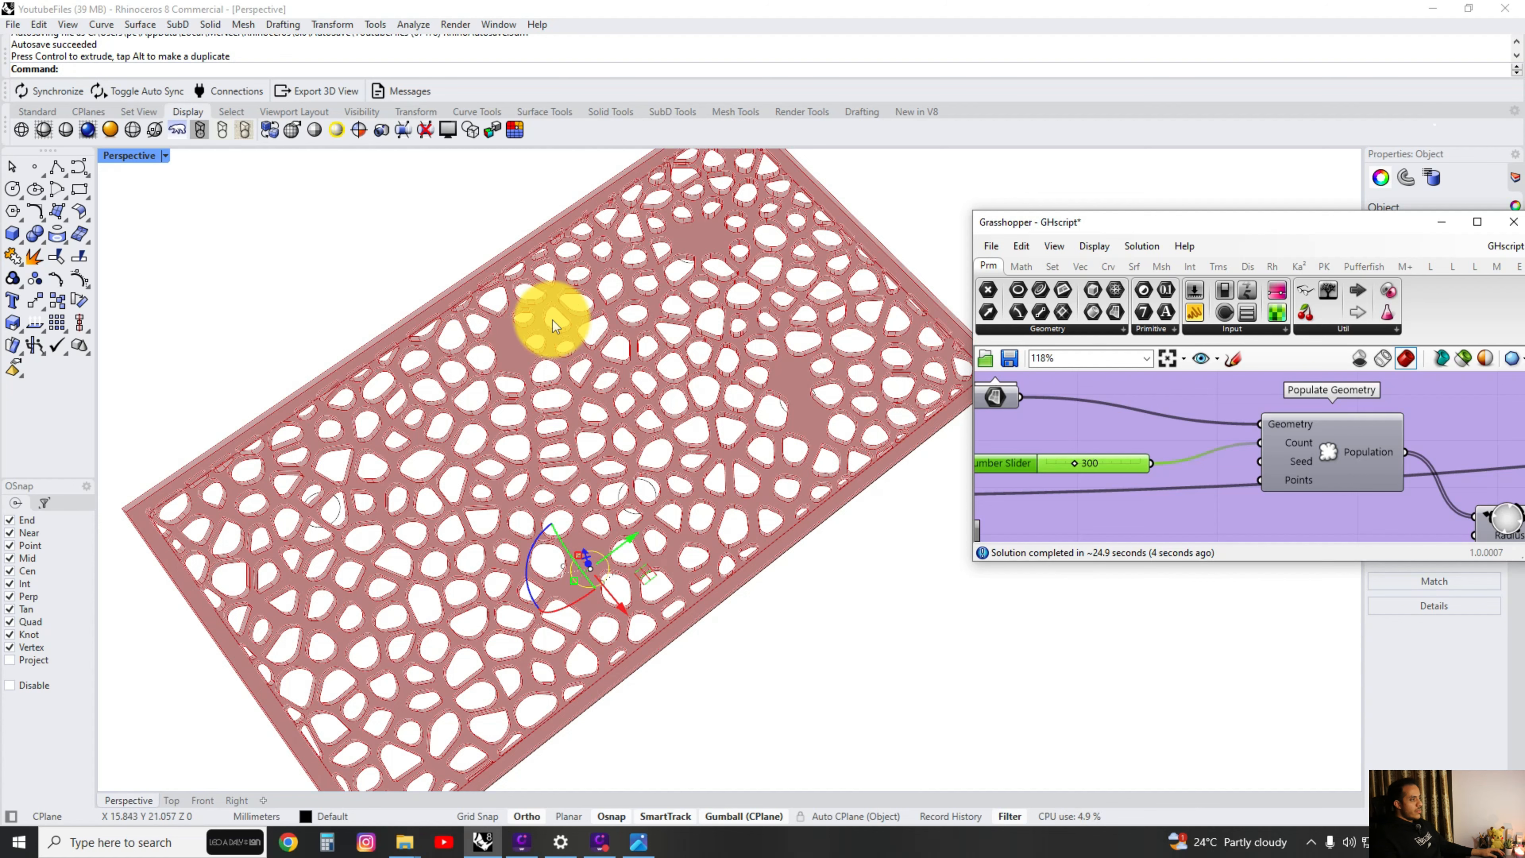
left_click(497, 376)
left_click(362, 224)
scroll(546, 360, "down", 5)
scroll(541, 391, "up", 3)
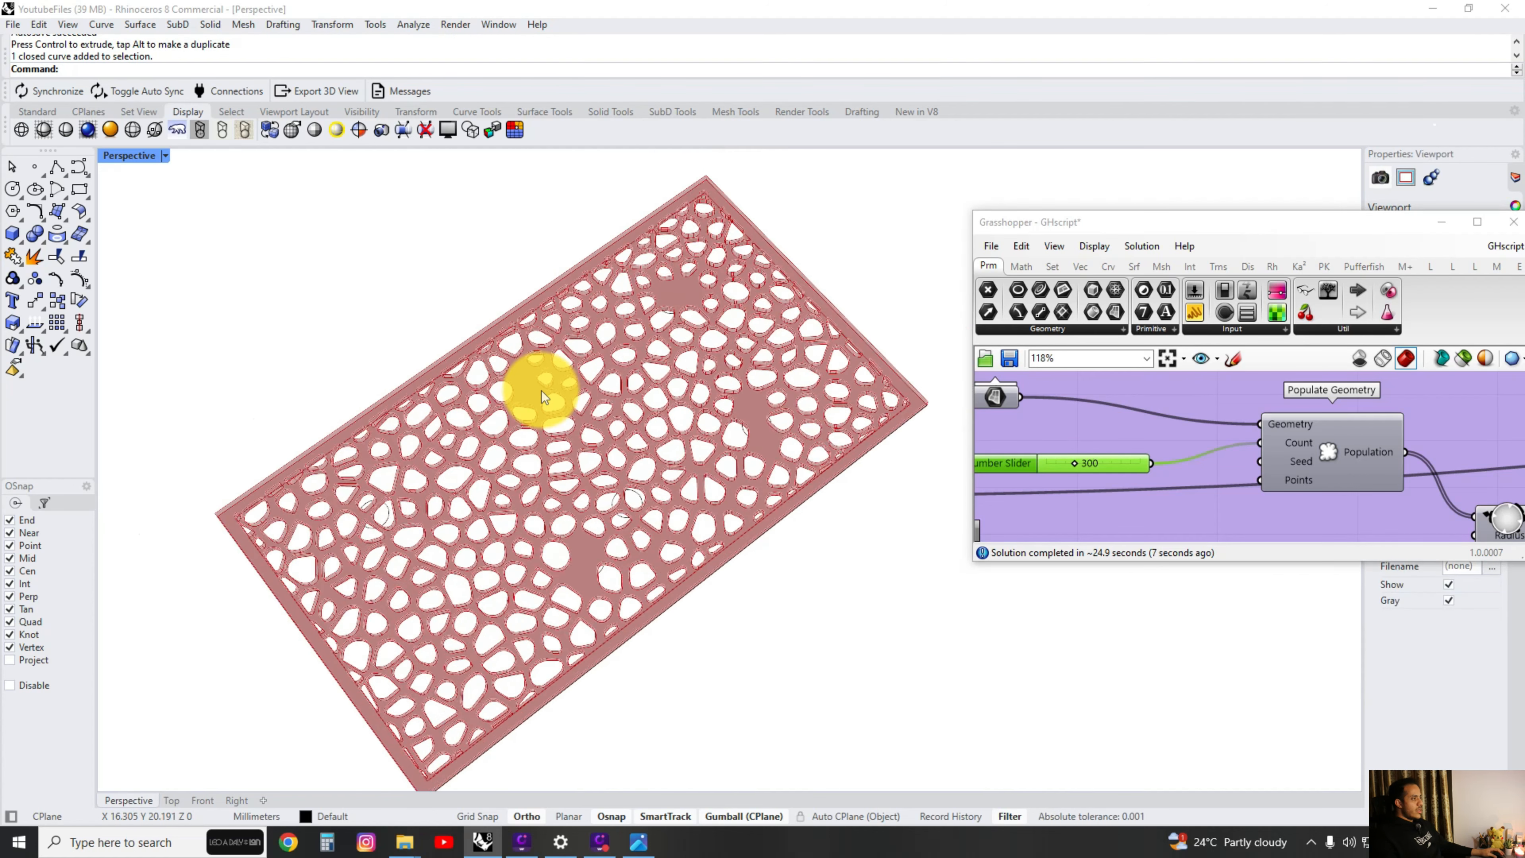
scroll(541, 391, "up", 2)
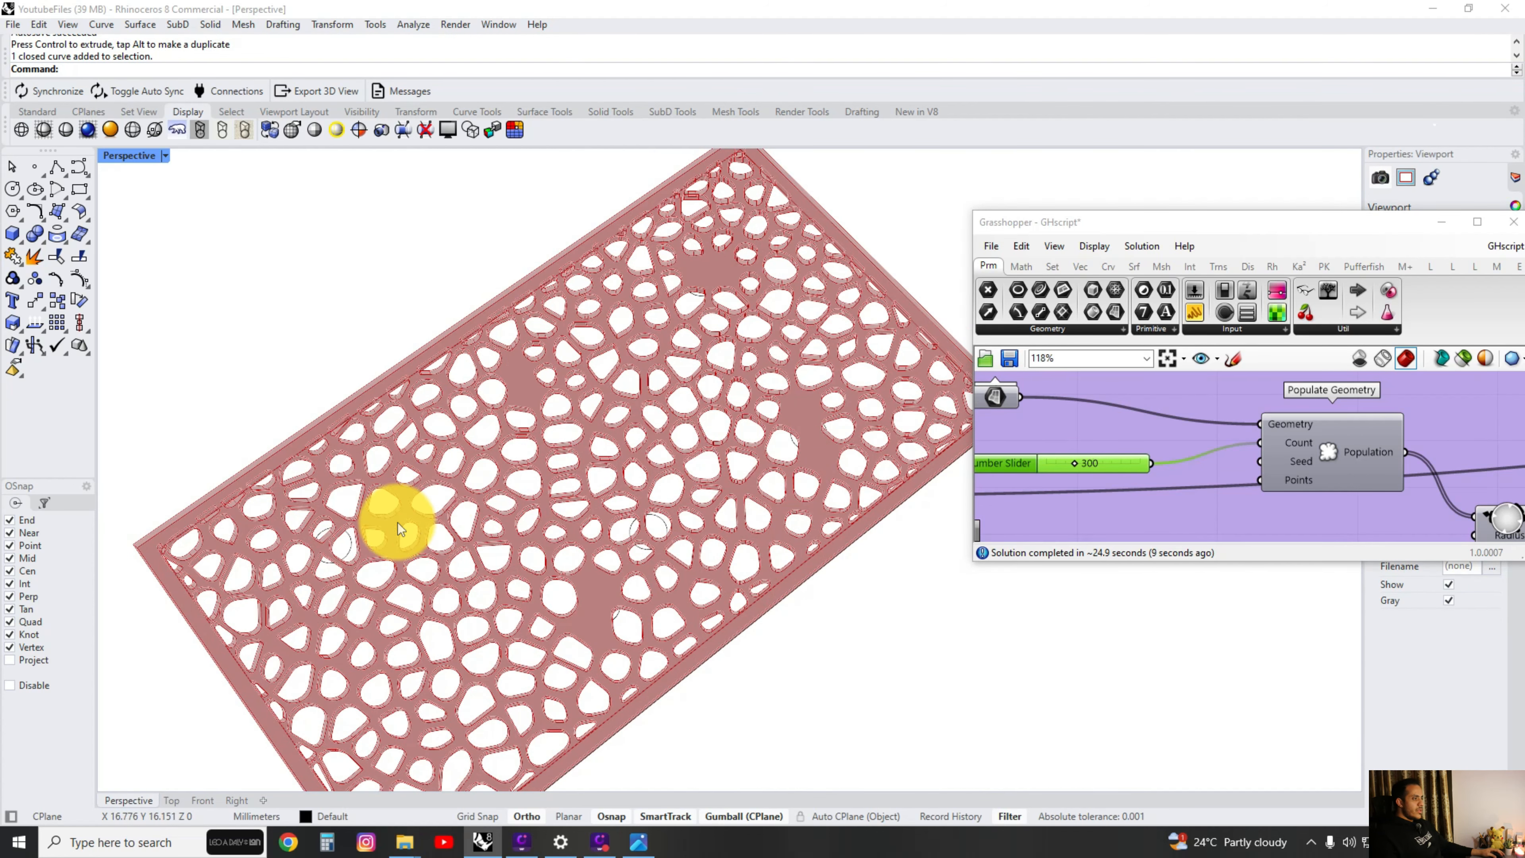
scroll(477, 504, "down", 3)
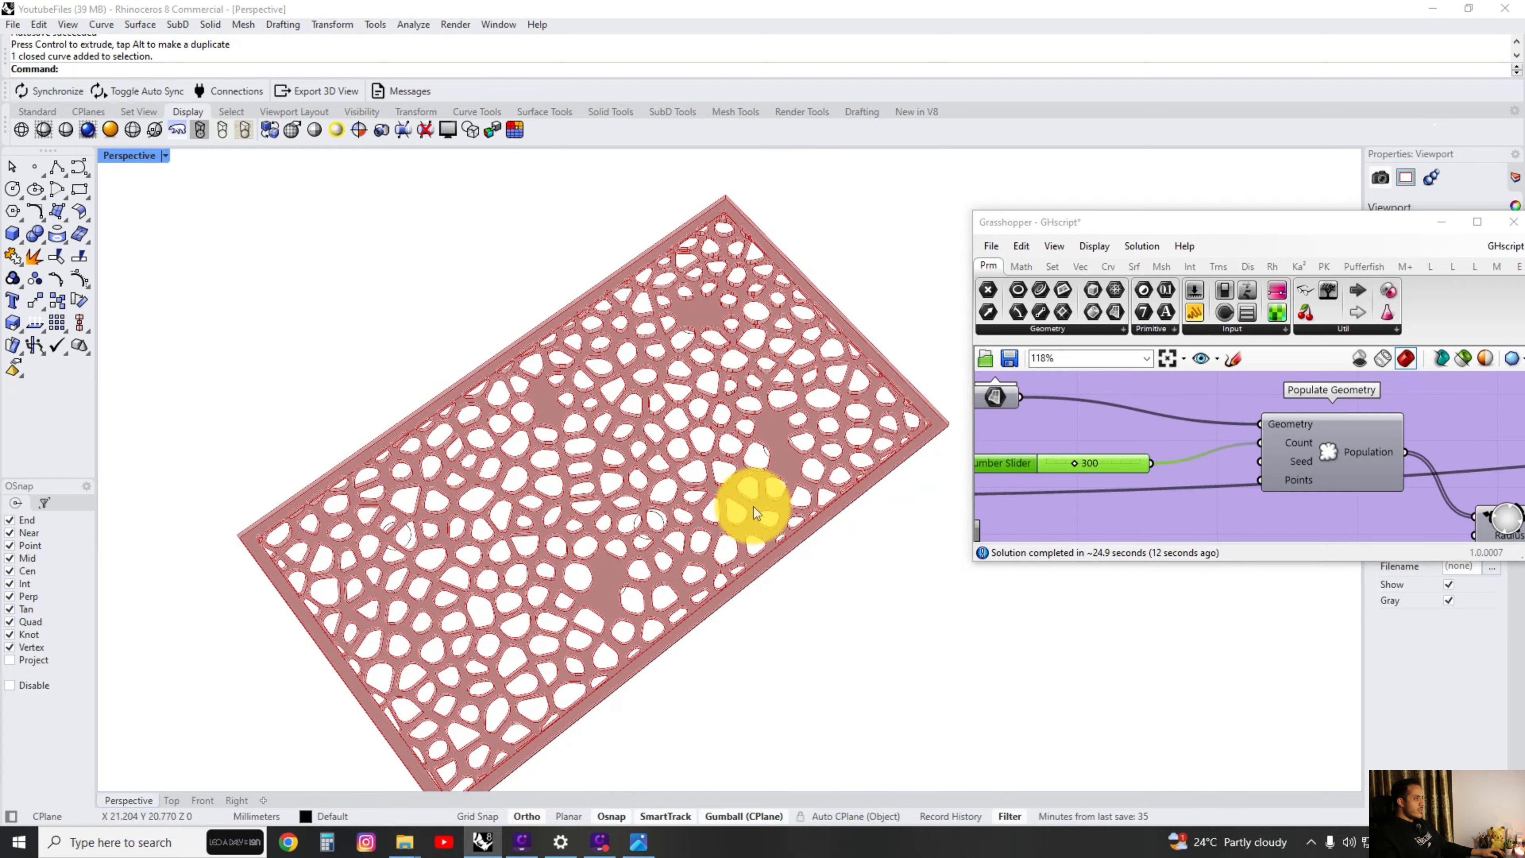
right_click_drag(749, 504, 578, 510)
scroll(597, 447, "up", 5)
scroll(597, 447, "down", 5)
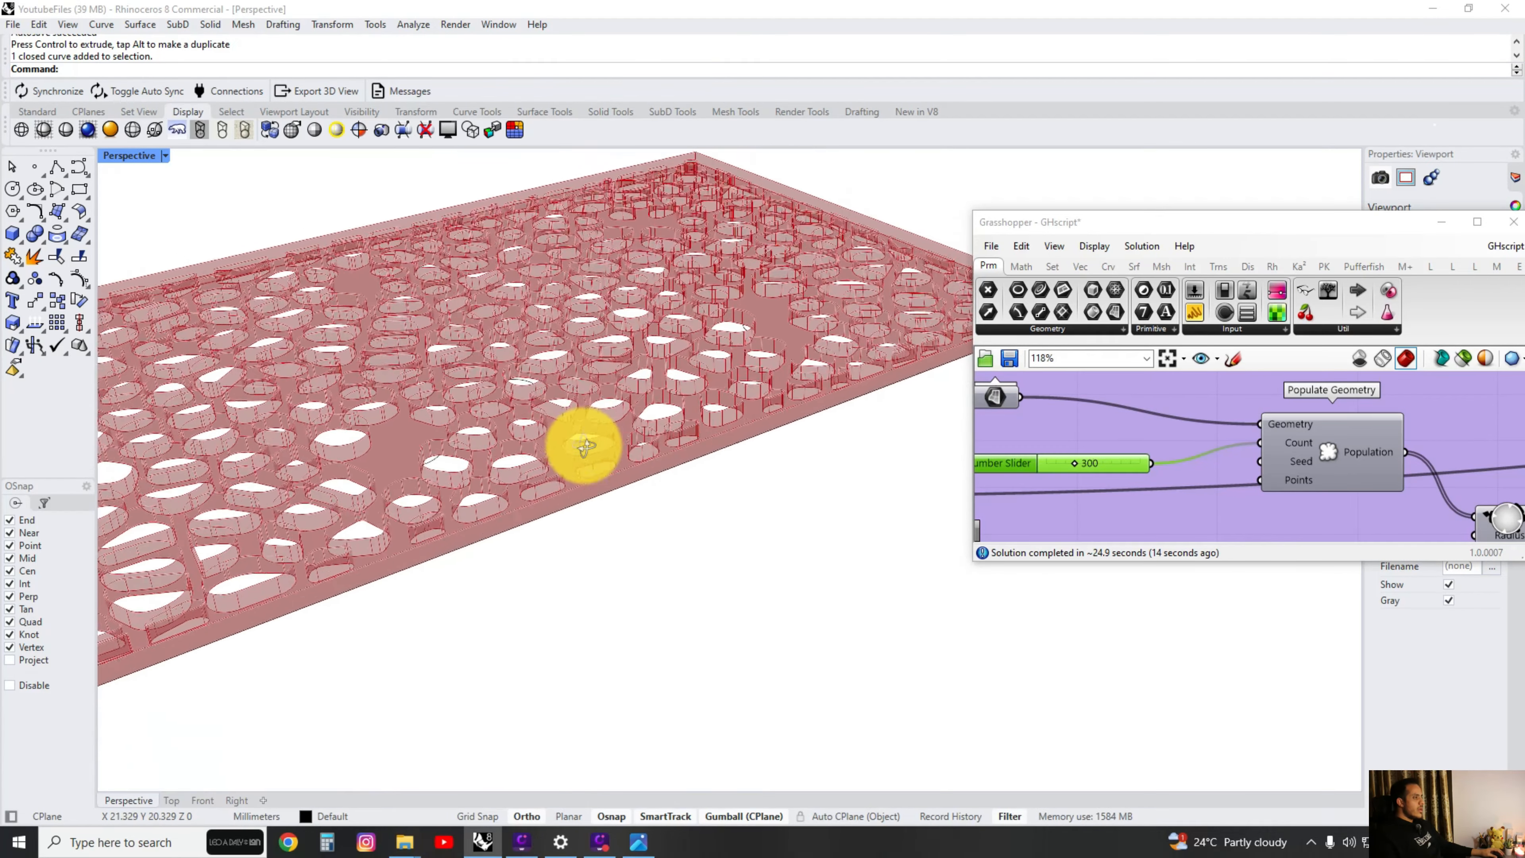
right_click_drag(578, 443, 636, 541)
Bring up the reference ceiling photo and study its overall perforation pattern against the updated panel.
left_click(638, 841)
scroll(824, 458, "down", 3)
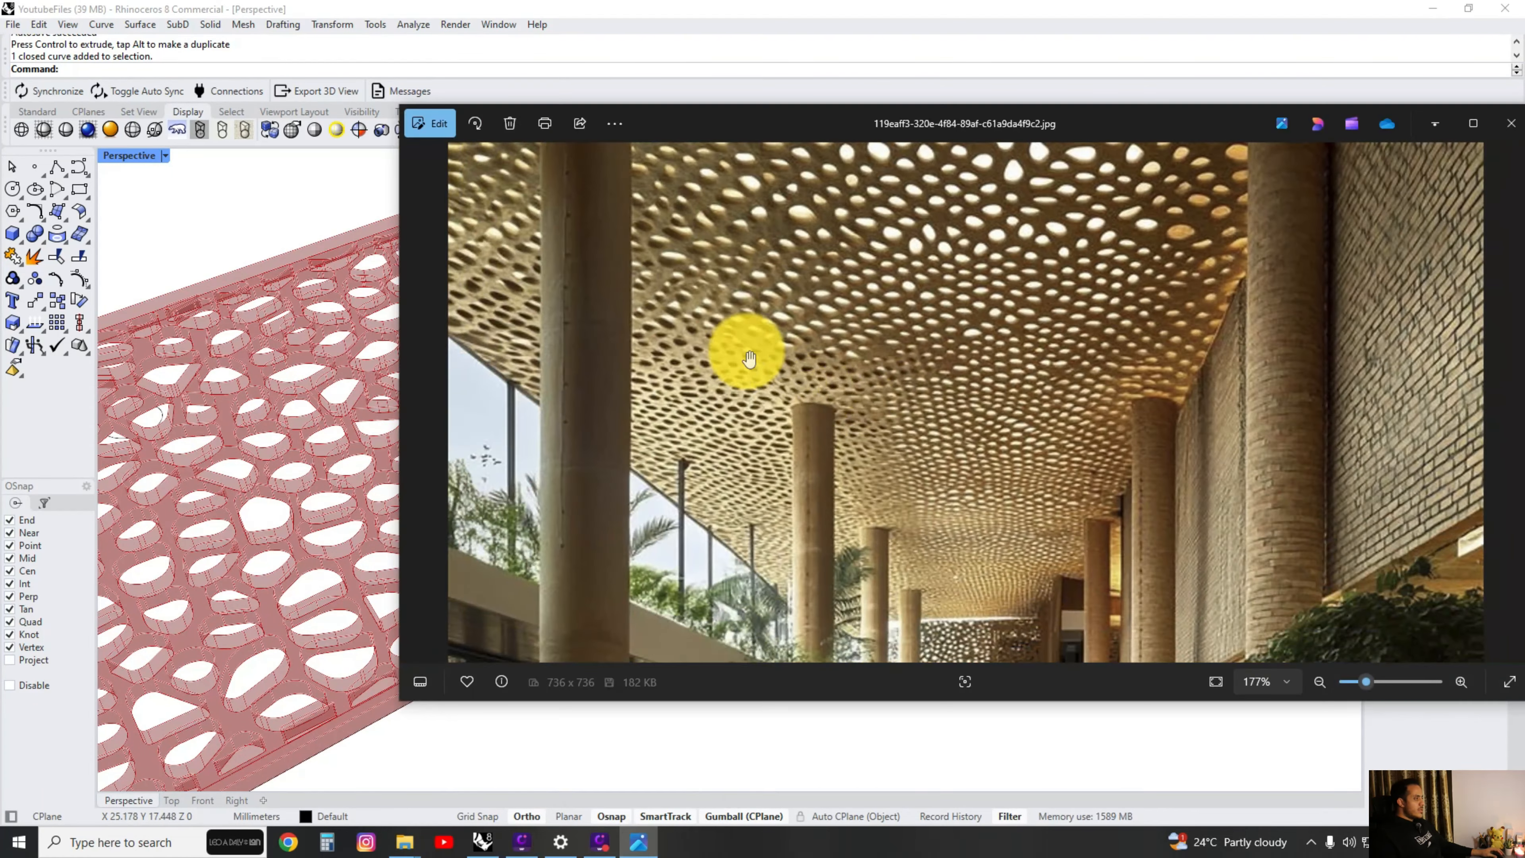
scroll(871, 218, "up", 6)
scroll(914, 240, "down", 6)
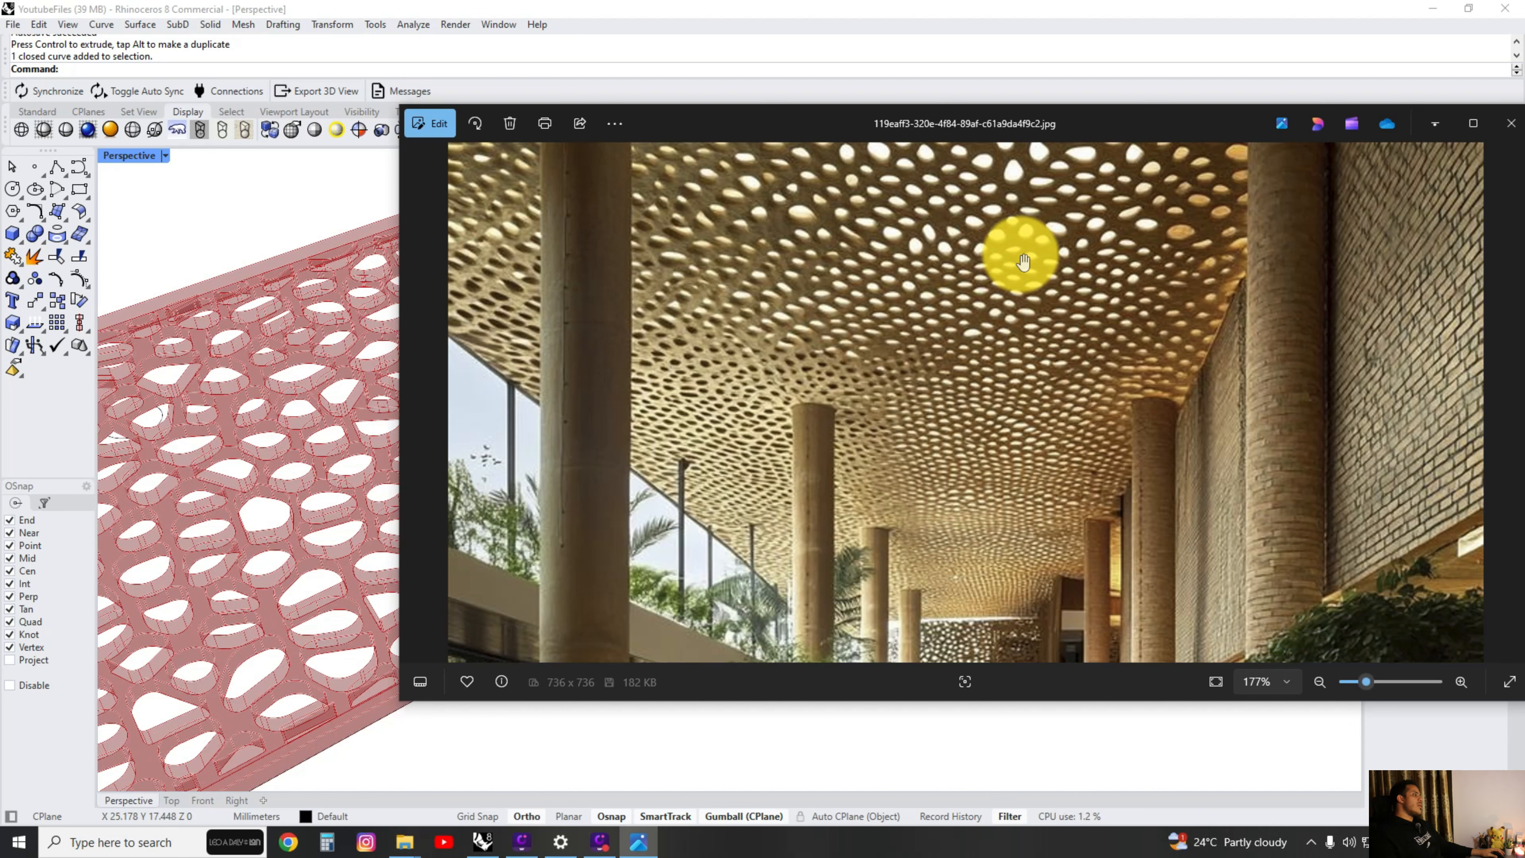
Examine the rounded hole edges in the reference ceiling photo up close and return to the panel model.
scroll(782, 196, "up", 3)
scroll(781, 195, "up", 3)
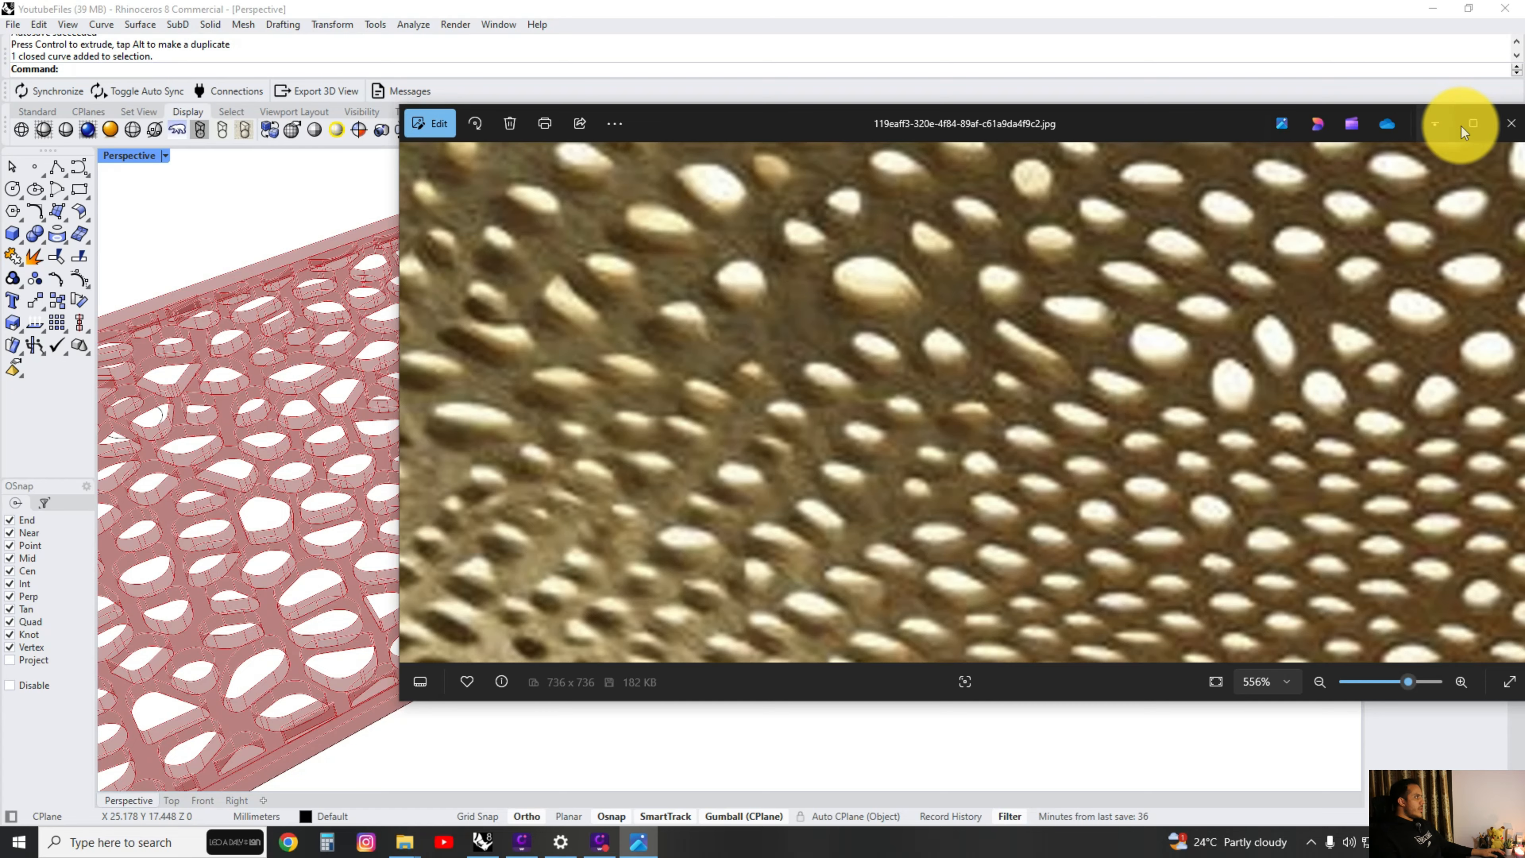
left_click(1438, 126)
Locate the Offset Surface component in the Grasshopper definition and identify its part of the panel by selecting it.
scroll(1192, 439, "down", 8)
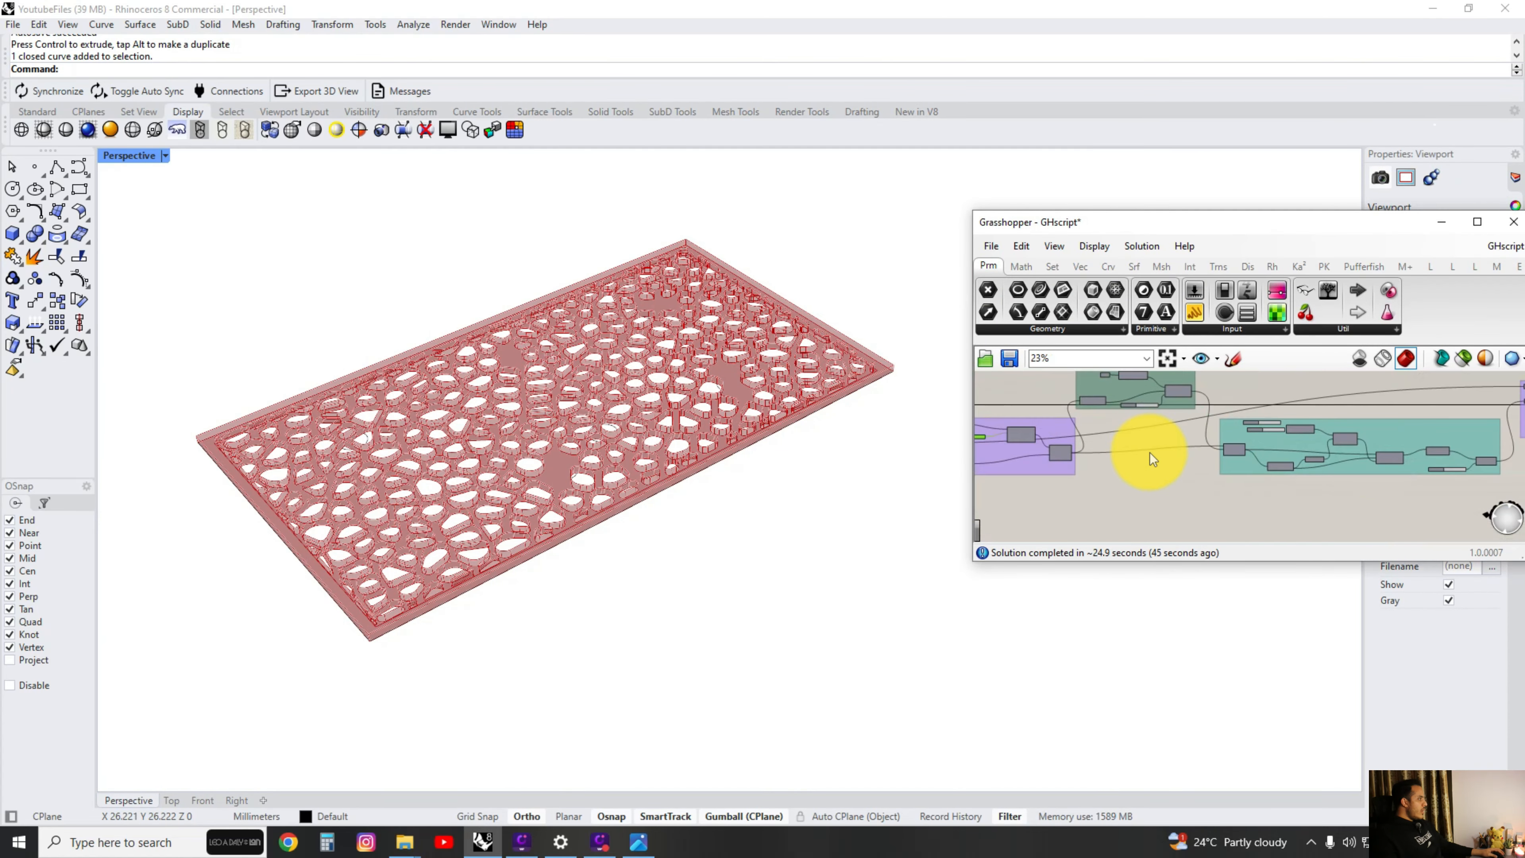
scroll(1278, 474, "up", 8)
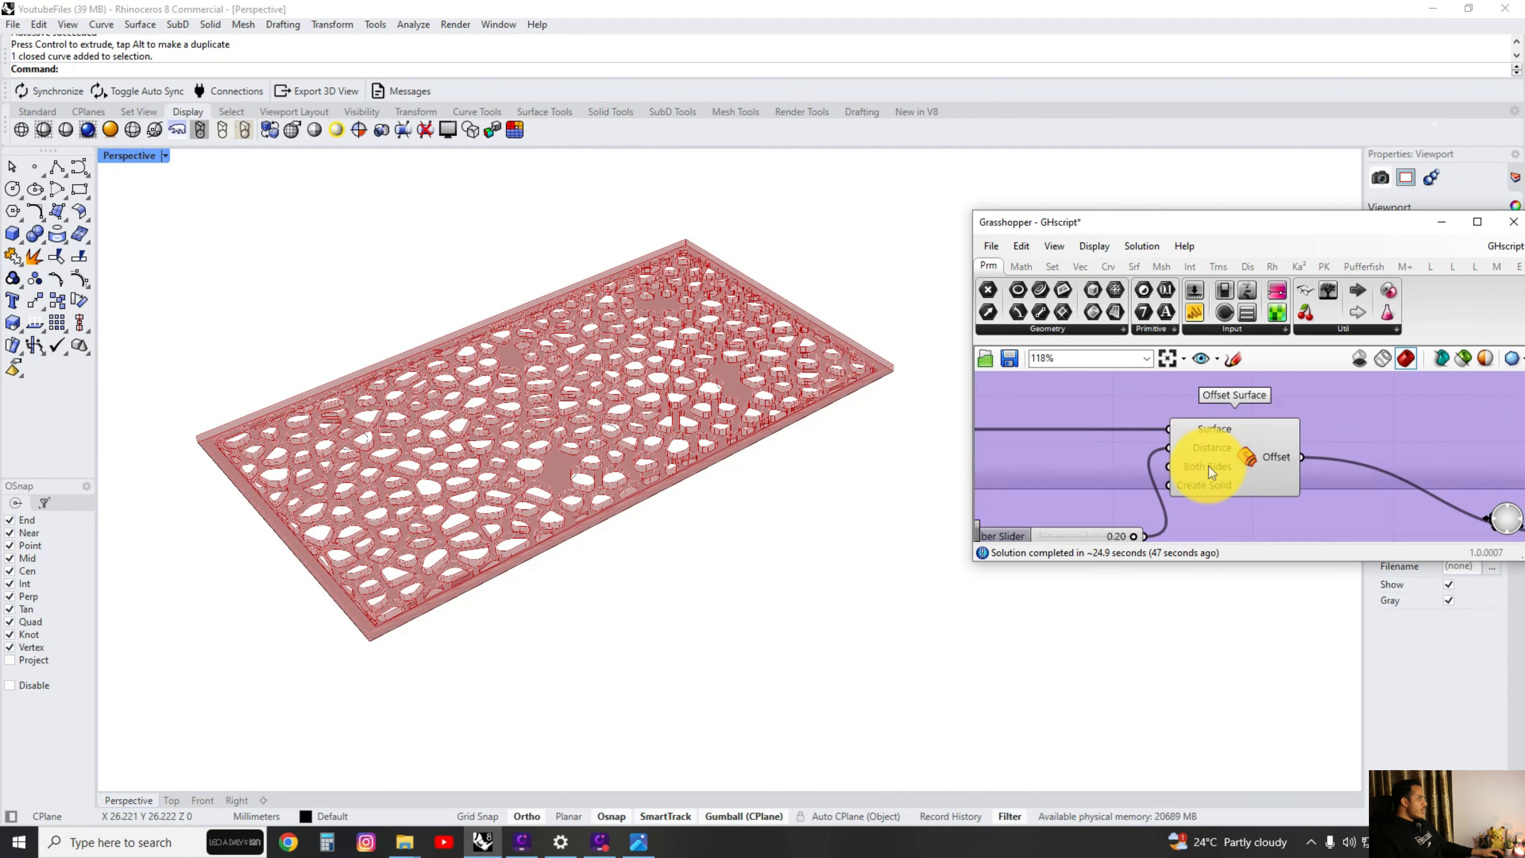
left_click(1235, 429)
left_click(1259, 460, "ctrl+alt")
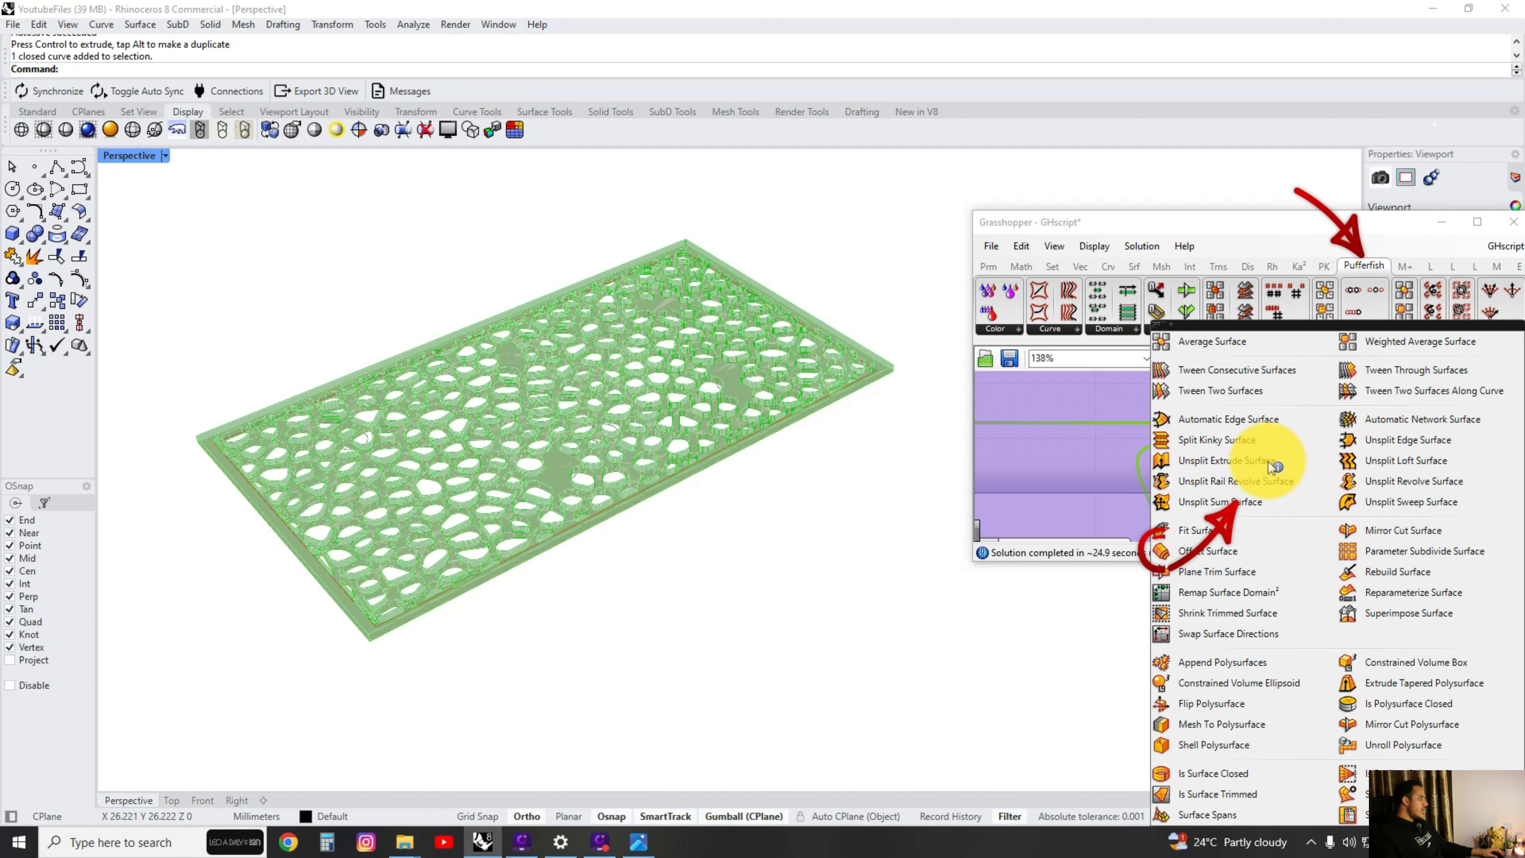
Set the distance slider feeding the Offset Surface component to 0.1.
right_click_drag(1195, 453, 1312, 381)
scroll(1250, 421, "down", 2)
scroll(1318, 403, "up", 2)
left_click(1200, 503)
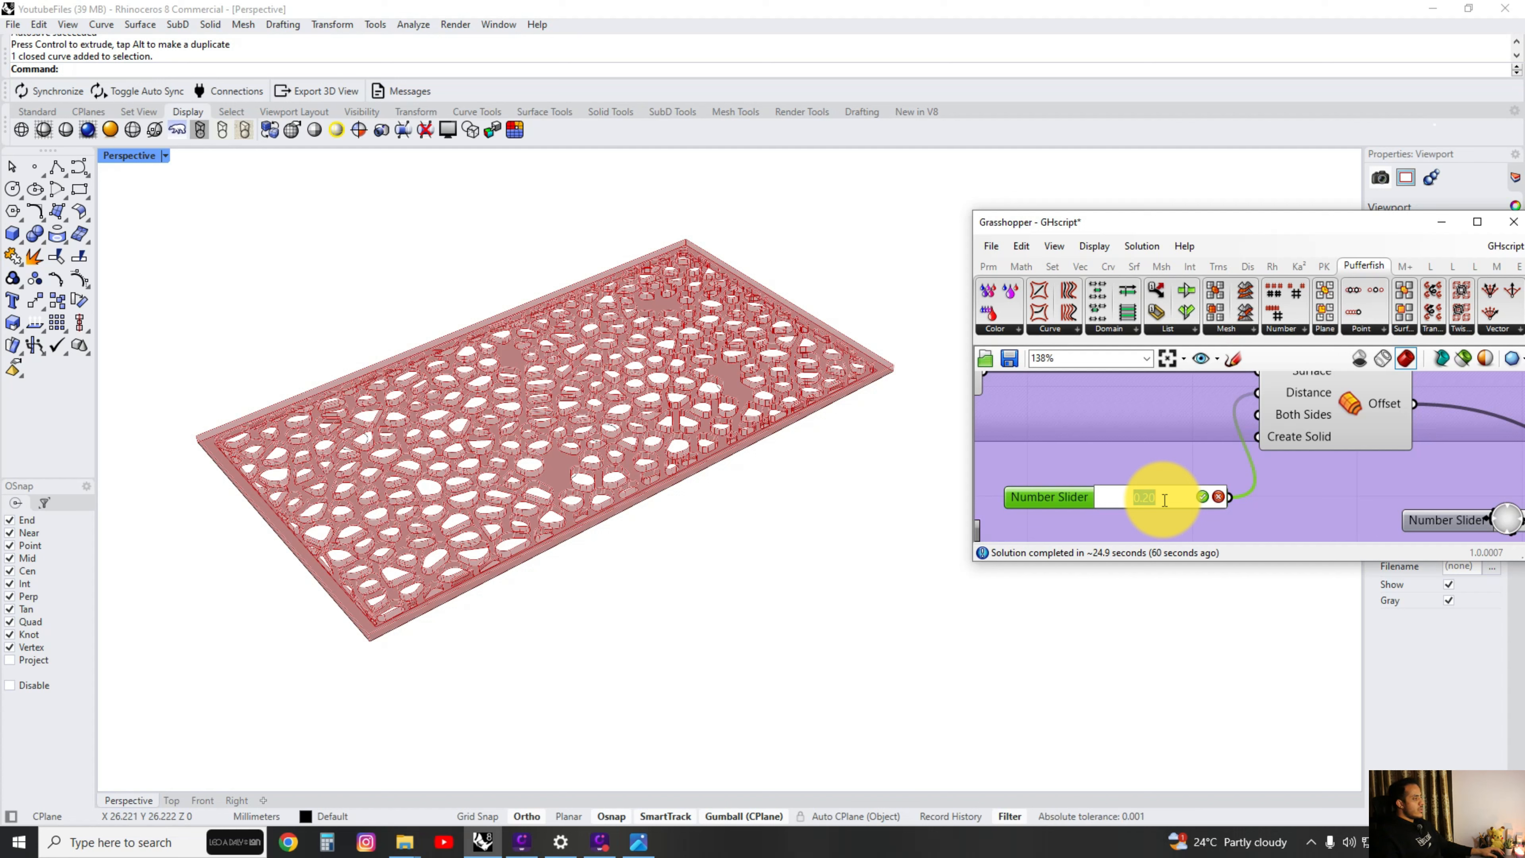
type(".1")
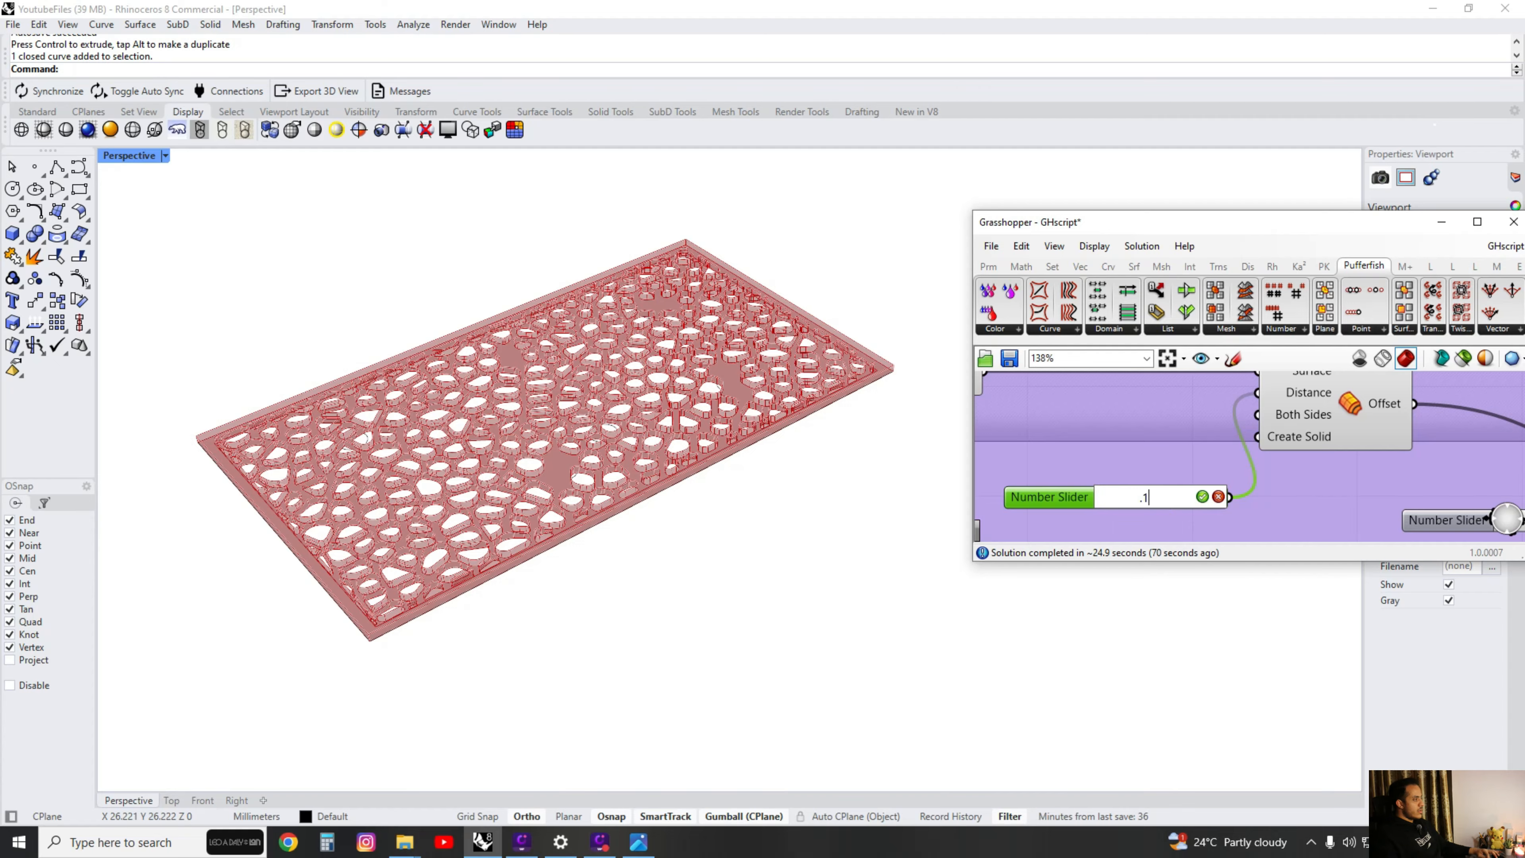
Examine the perforated panel with its revised thickness from several angles.
right_click_drag(793, 499, 604, 511)
scroll(1225, 477, "down", 3)
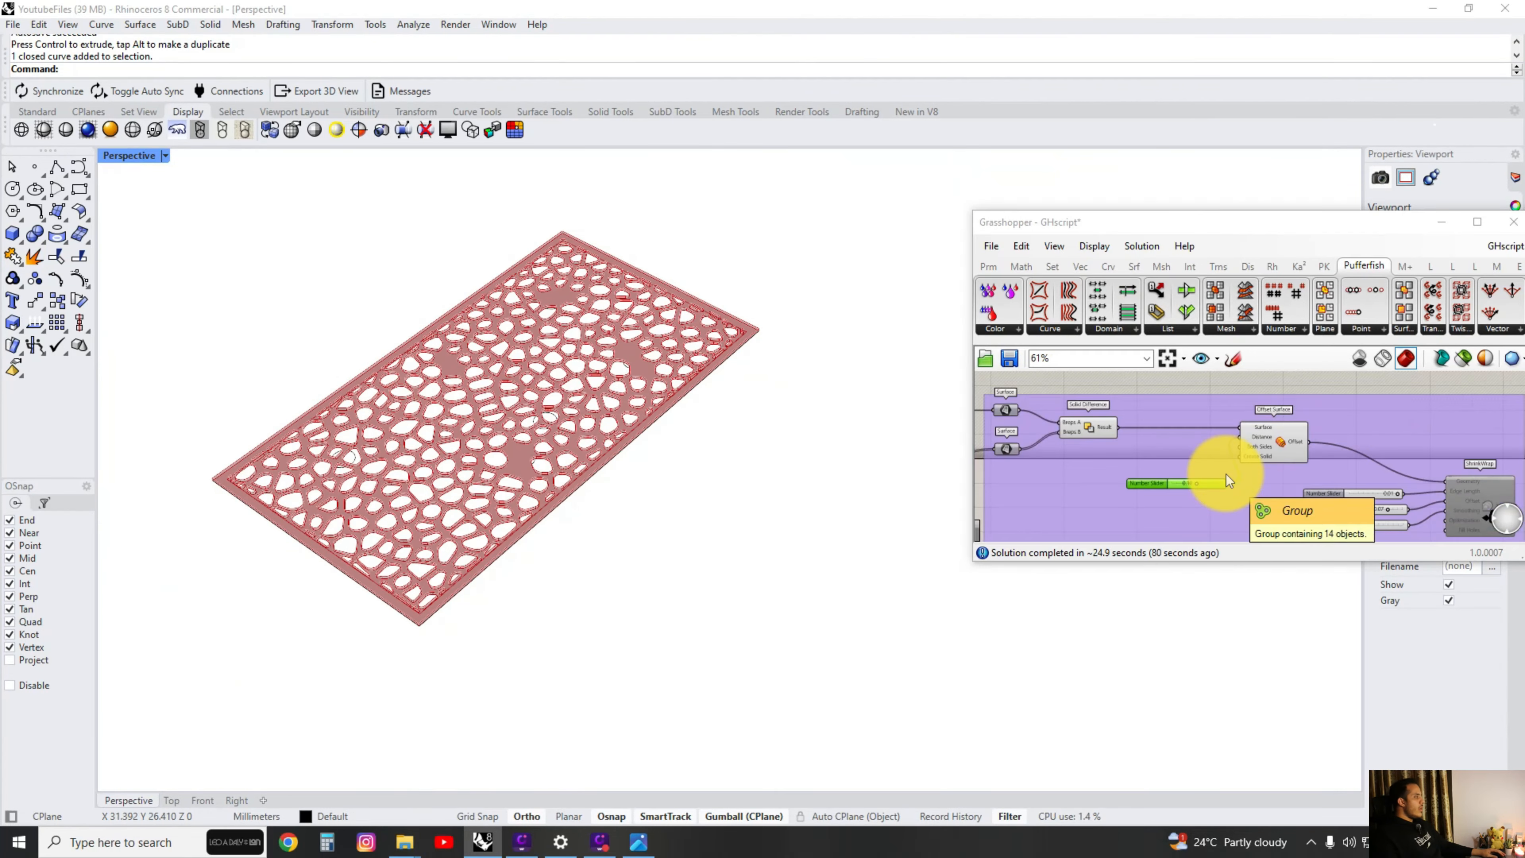
left_click_drag(1234, 465, 1226, 412)
right_click_drag(600, 421, 661, 500)
Examine the ShrinkWrap component's geometry input and the sliders feeding its edge length, offset and smoothing.
scroll(1306, 497, "down", 3)
scroll(1305, 497, "down", 3)
right_click_drag(1306, 497, 1040, 409)
scroll(1168, 429, "up", 6)
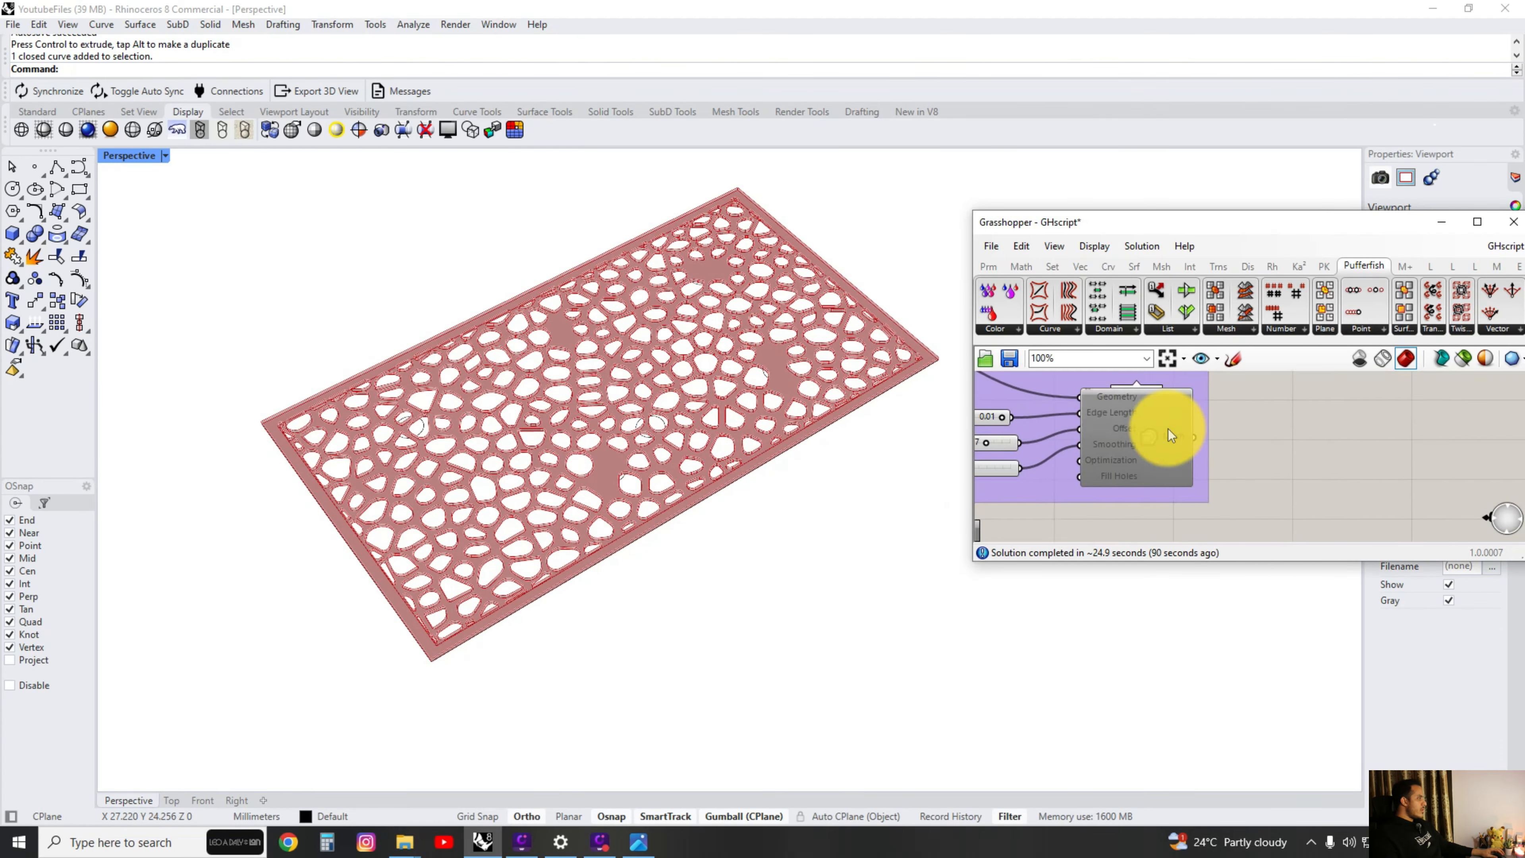
right_click_drag(1148, 385, 1201, 417)
scroll(1202, 429, "up", 2)
scroll(1198, 432, "down", 1)
scroll(1195, 443, "up", 1)
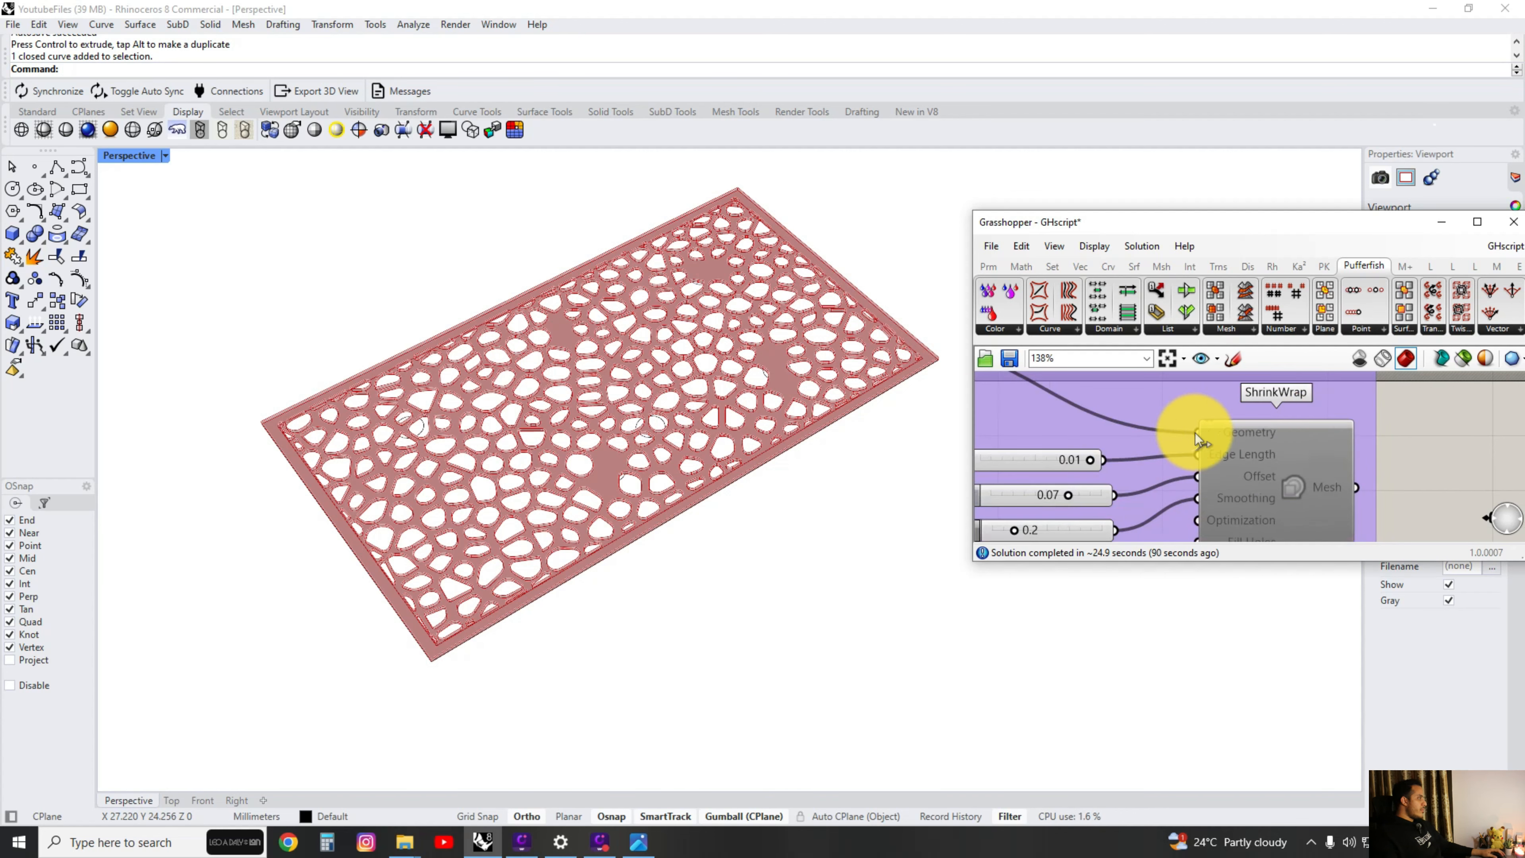
scroll(1179, 427, "down", 3)
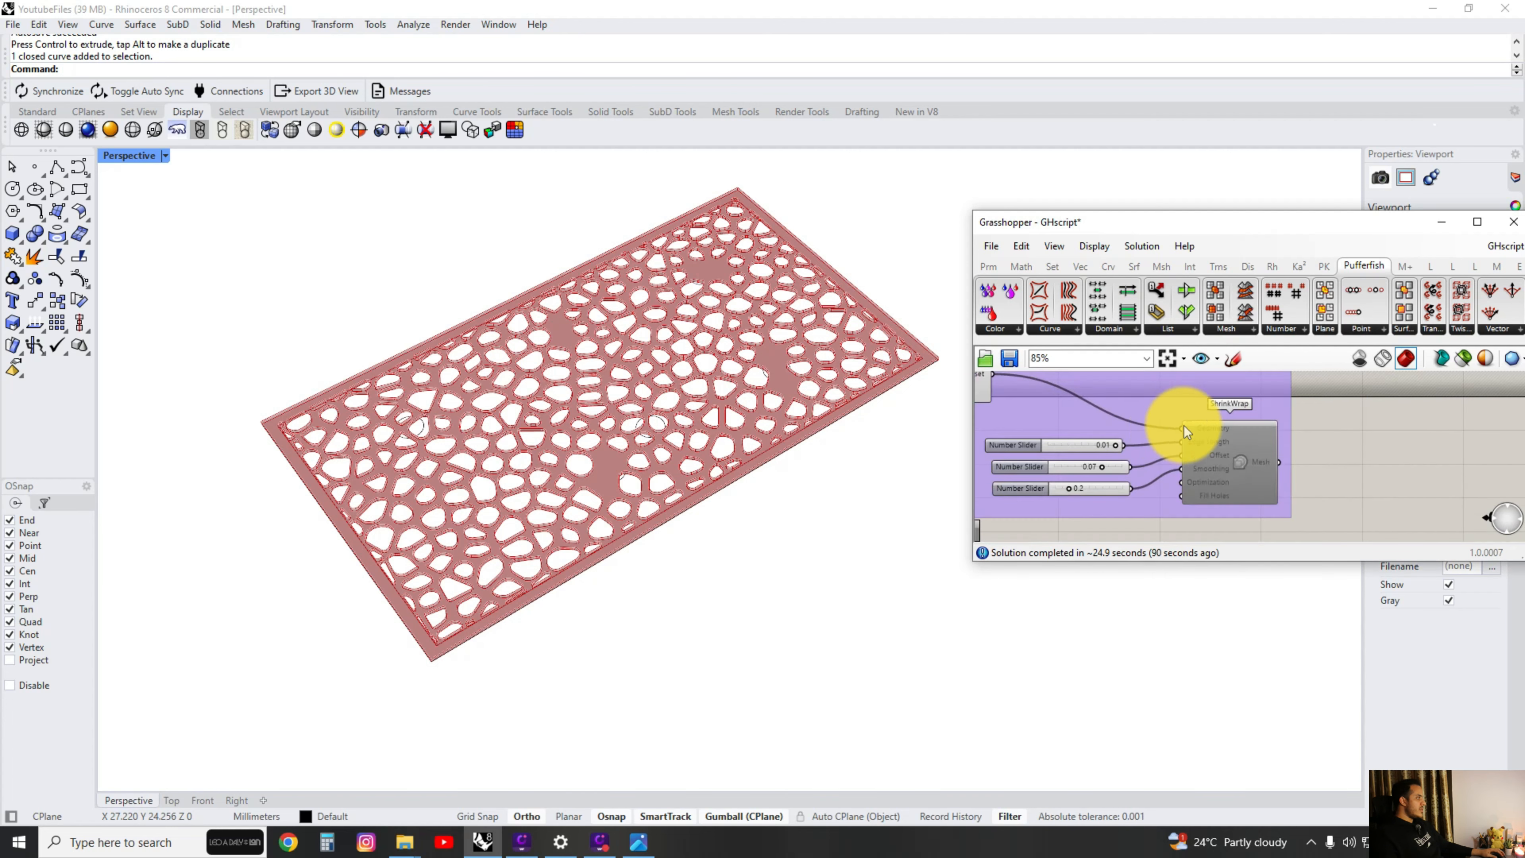
scroll(1232, 419, "up", 2)
right_click_drag(1232, 417, 1303, 415)
scroll(1304, 415, "down", 2)
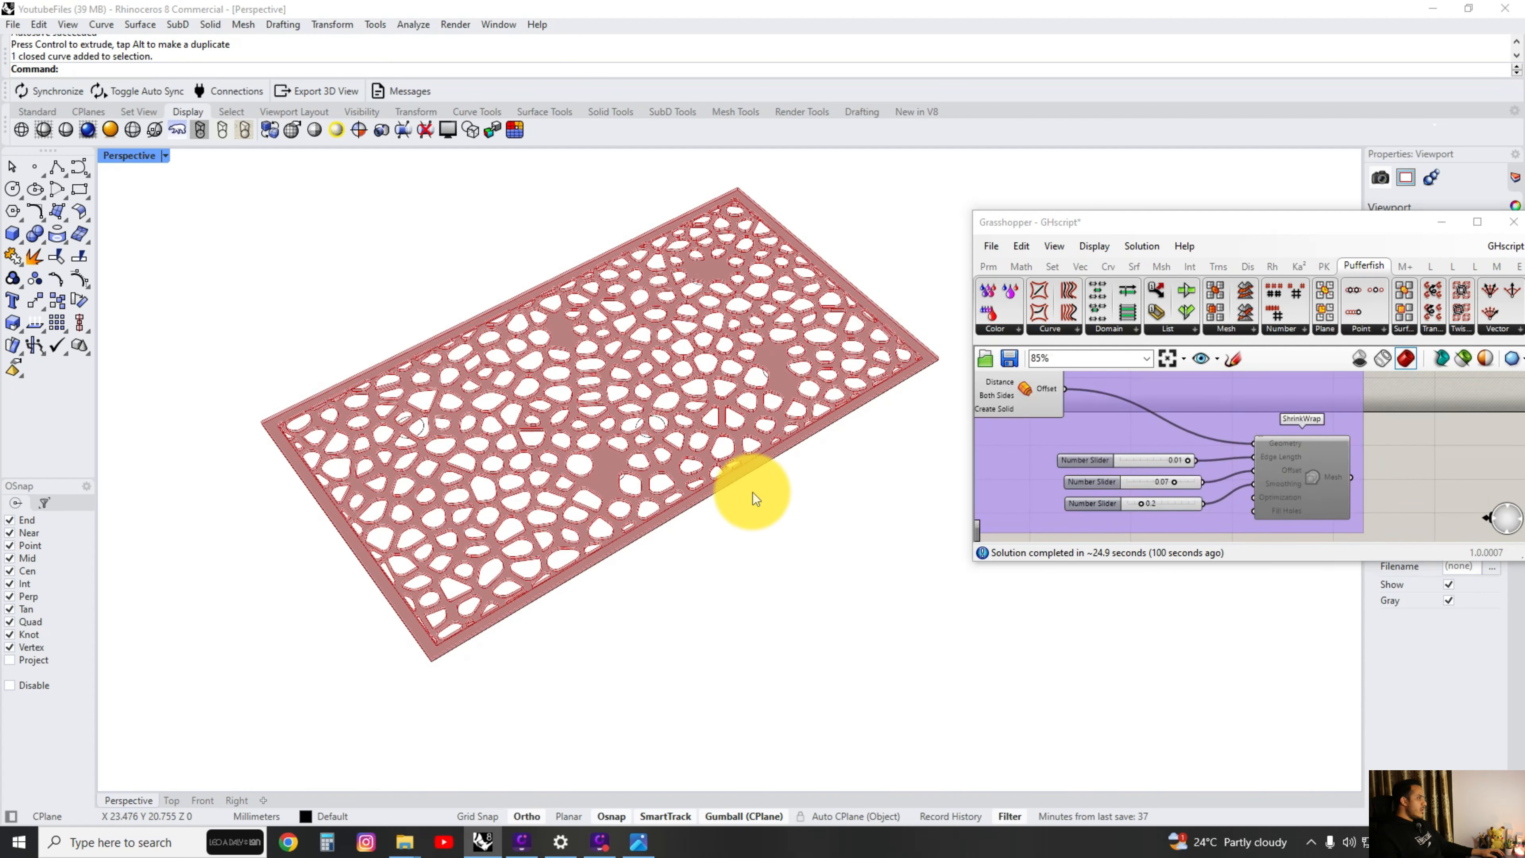
Enable the ShrinkWrap component to generate a smoothed mesh from the offset panel.
right_click_drag(753, 496, 772, 414)
scroll(772, 414, "up", 4)
scroll(1326, 443, "up", 3)
scroll(1316, 455, "down", 2)
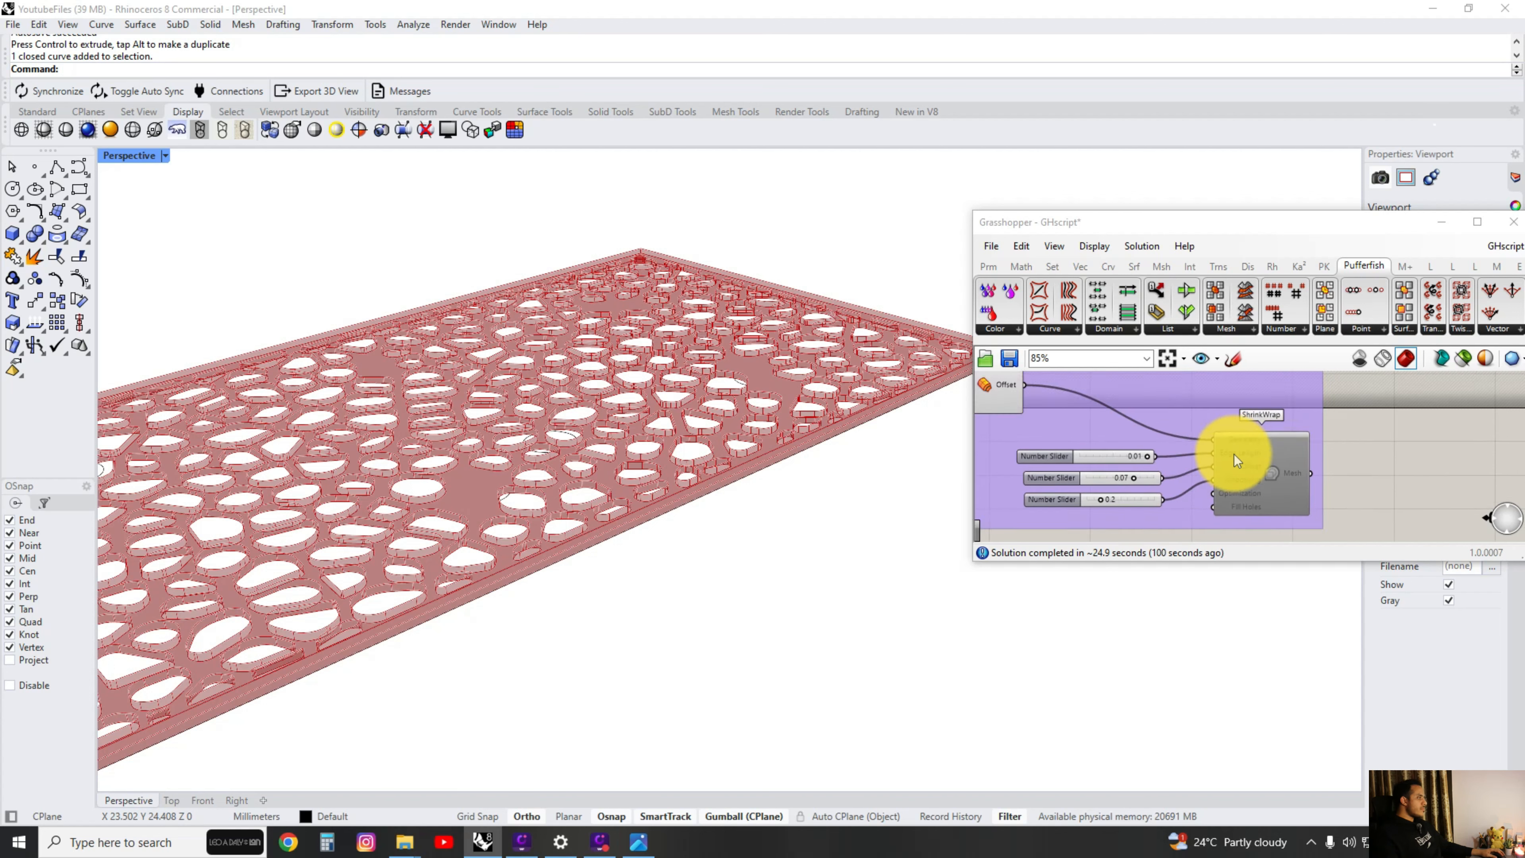
scroll(1227, 441, "up", 1)
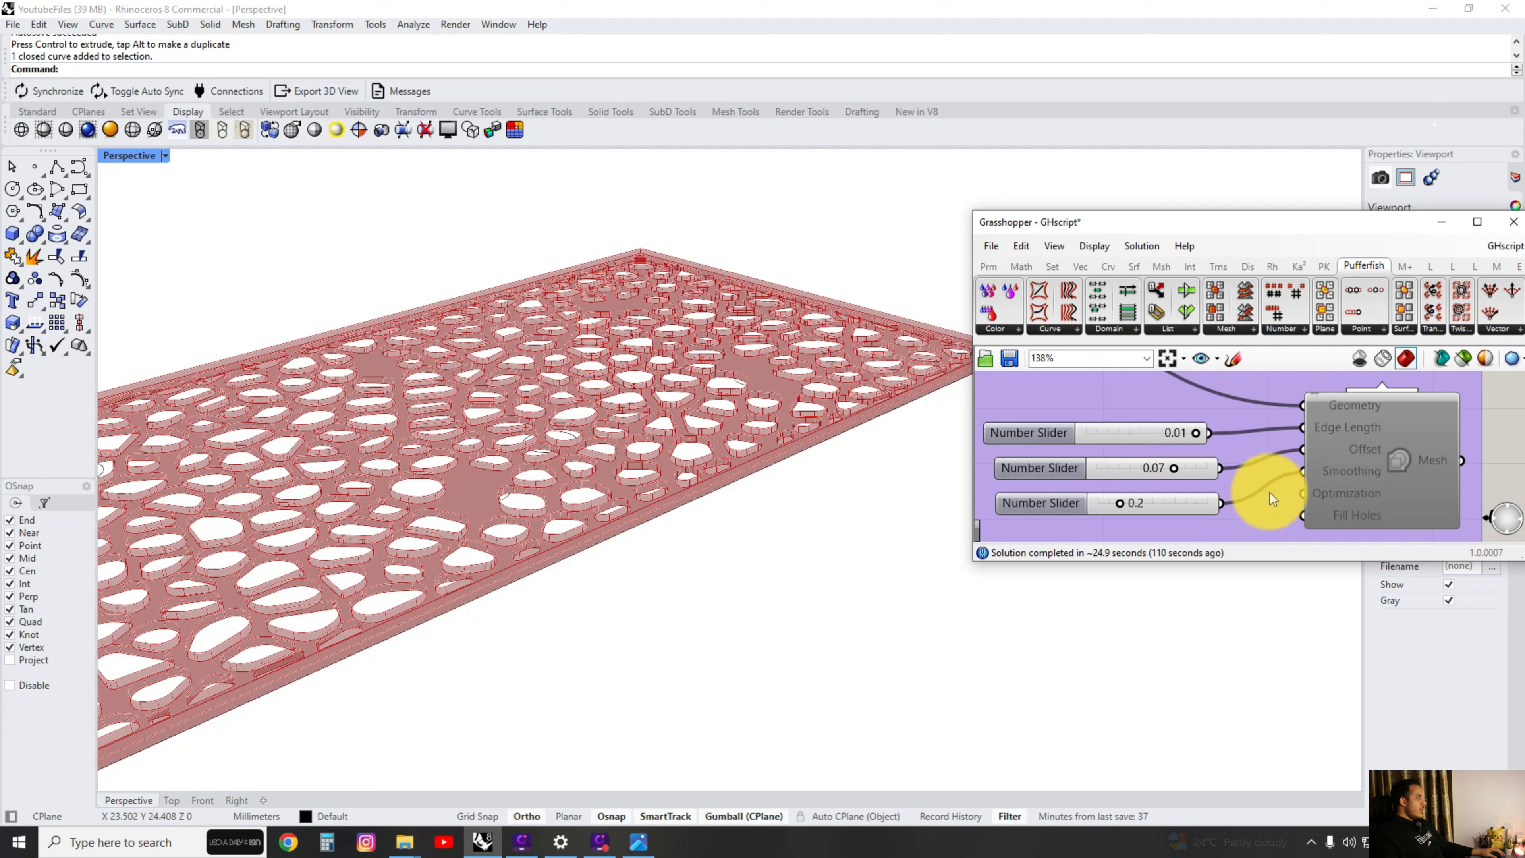
right_click_drag(1266, 464, 1291, 466)
scroll(1321, 459, "down", 3)
middle_click(1386, 450)
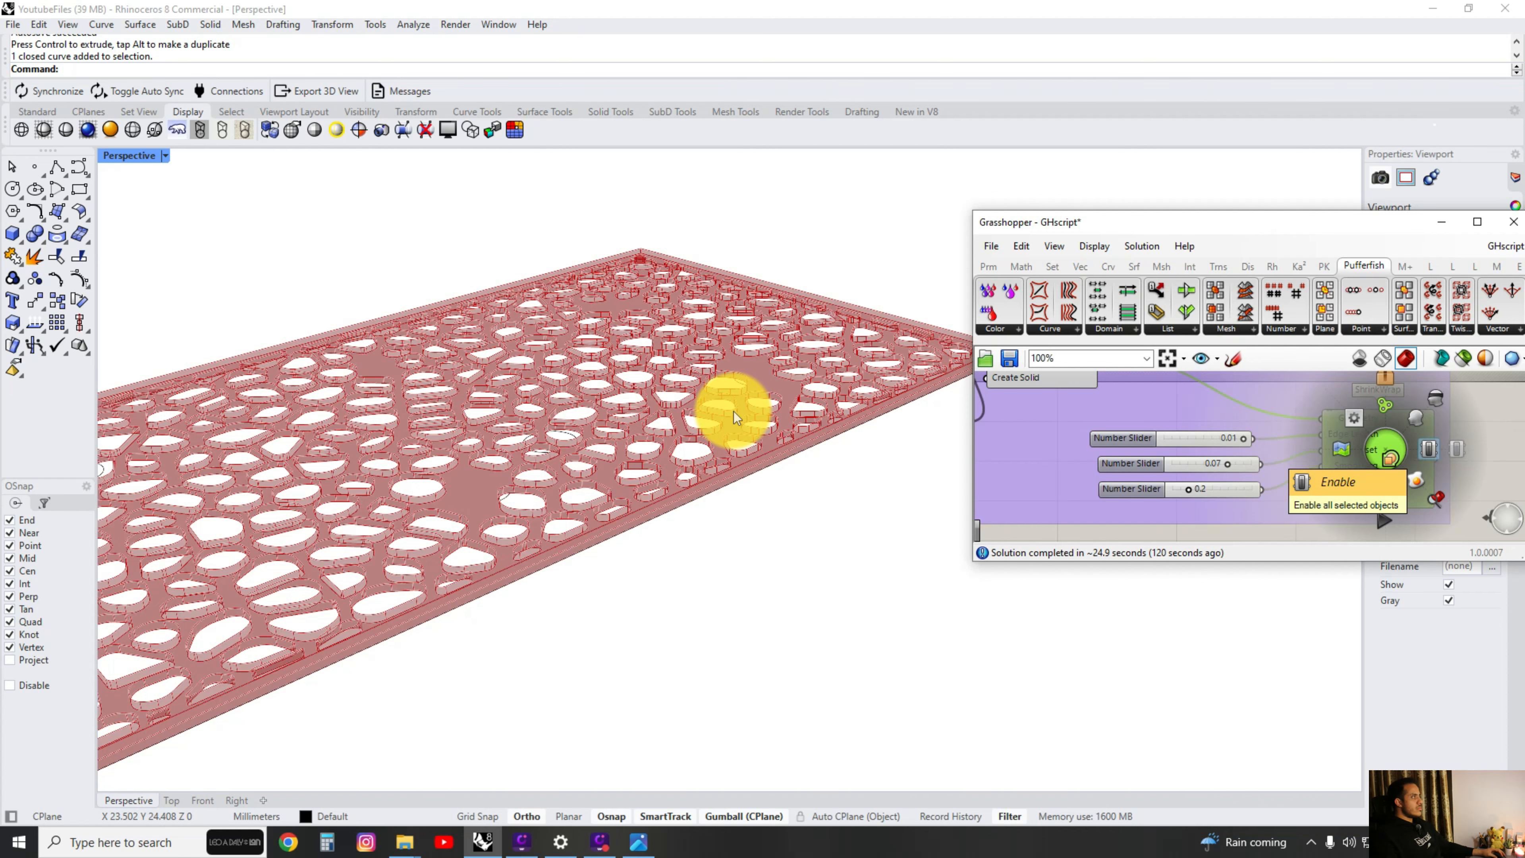
Deselect the ShrinkWrap component and examine the smoothed mesh around the panel's holes up close.
scroll(542, 497, "up", 6)
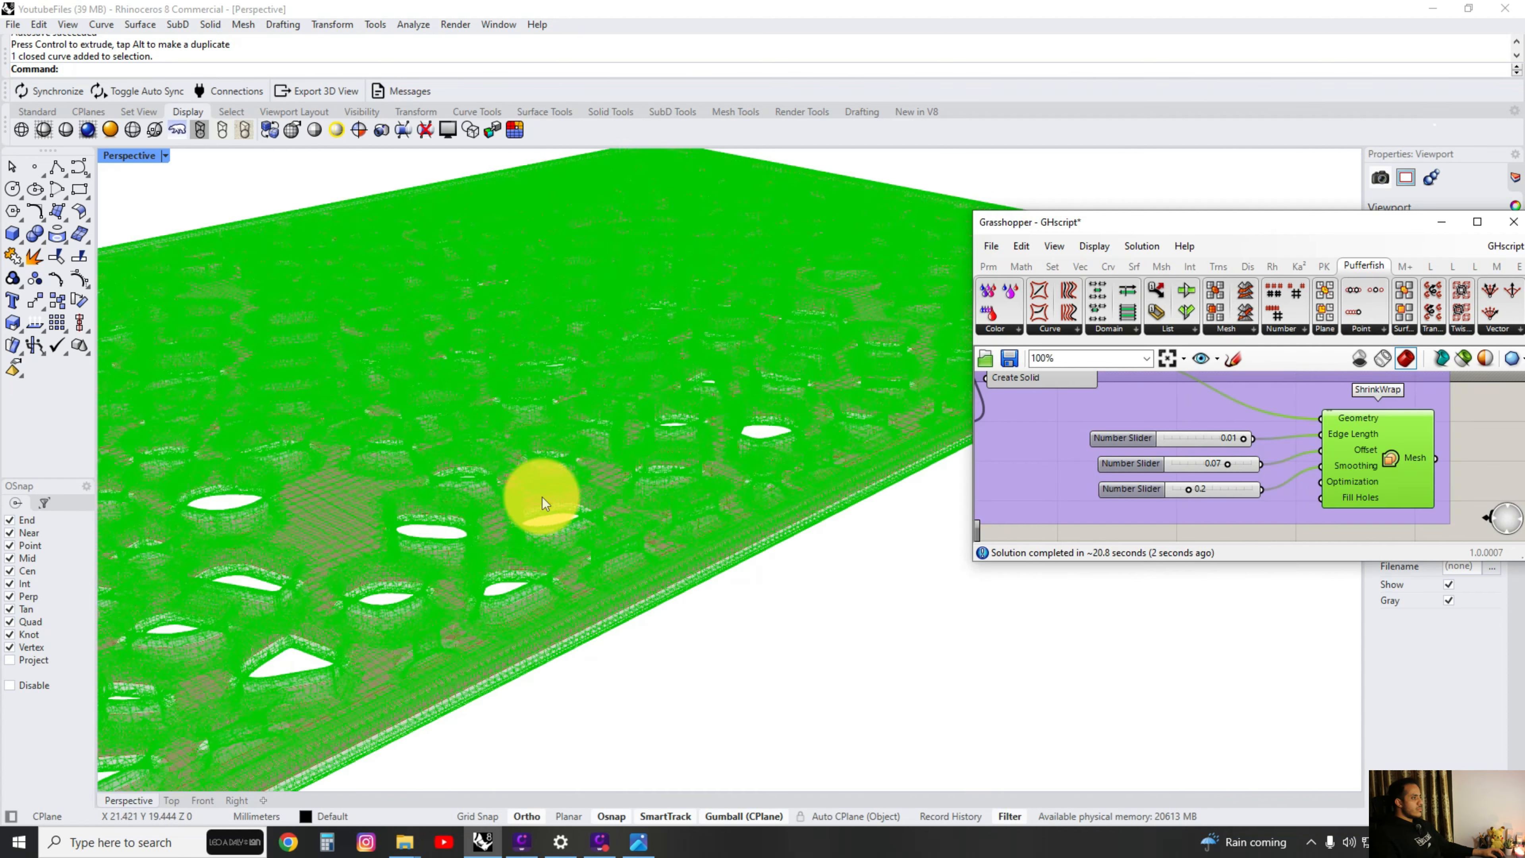
scroll(542, 535, "up", 6)
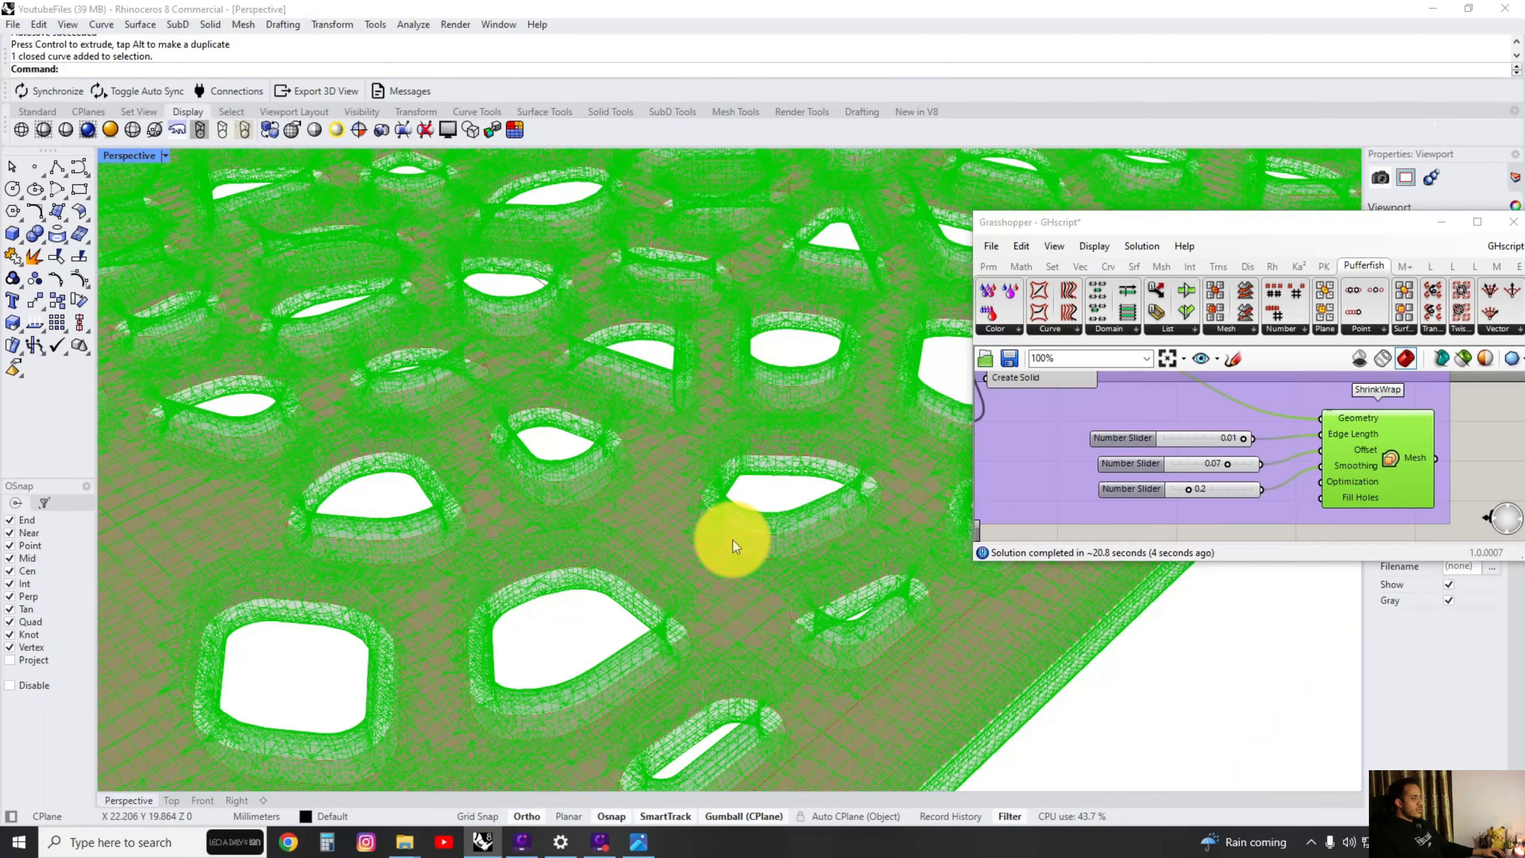
scroll(775, 498, "up", 5)
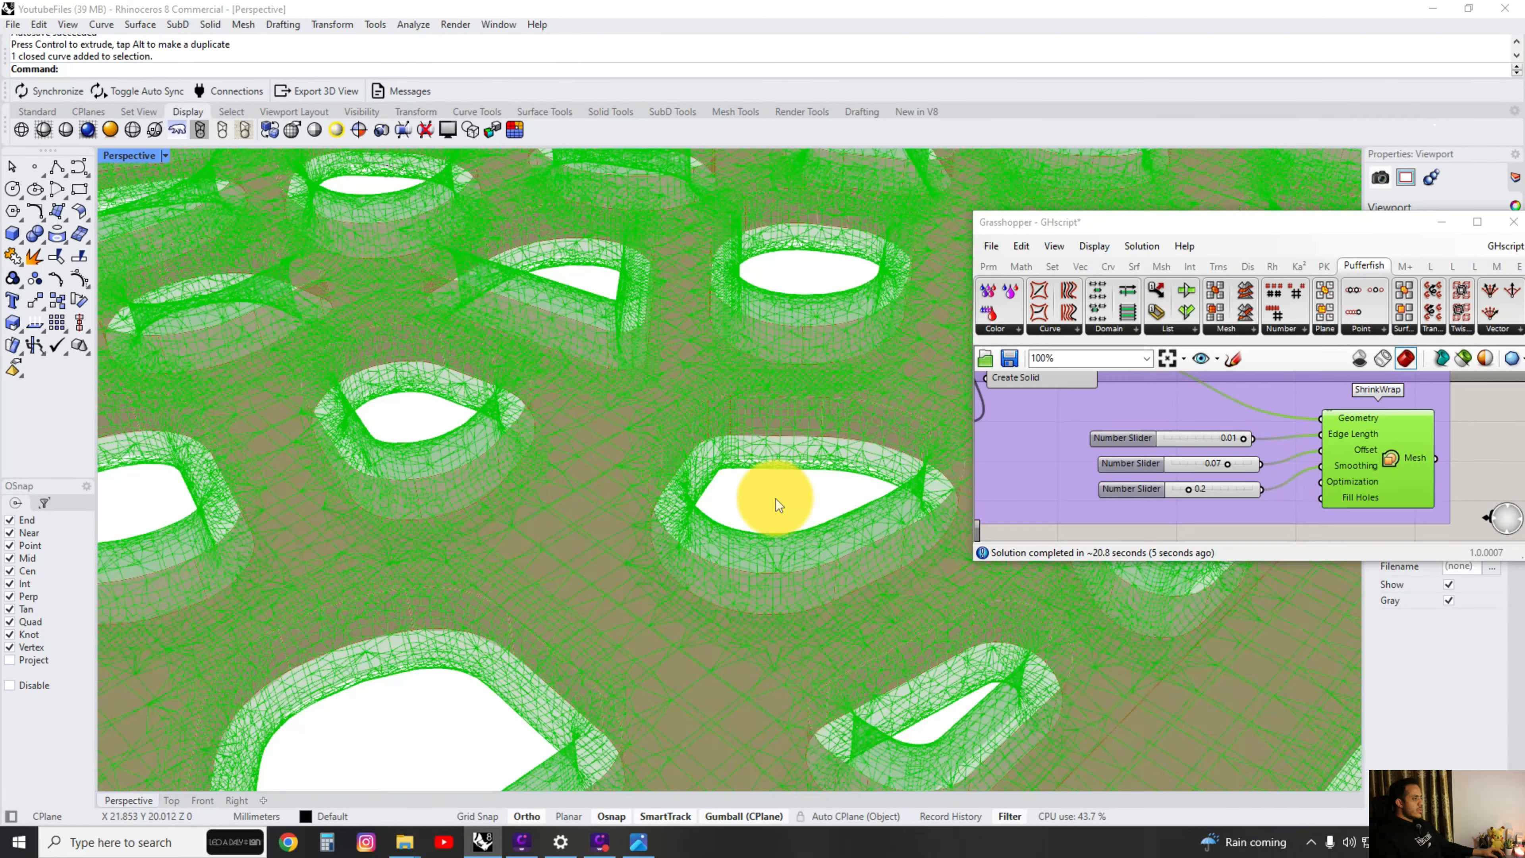
left_click(1446, 459)
right_click_drag(871, 477, 804, 506)
scroll(1245, 433, "up", 2)
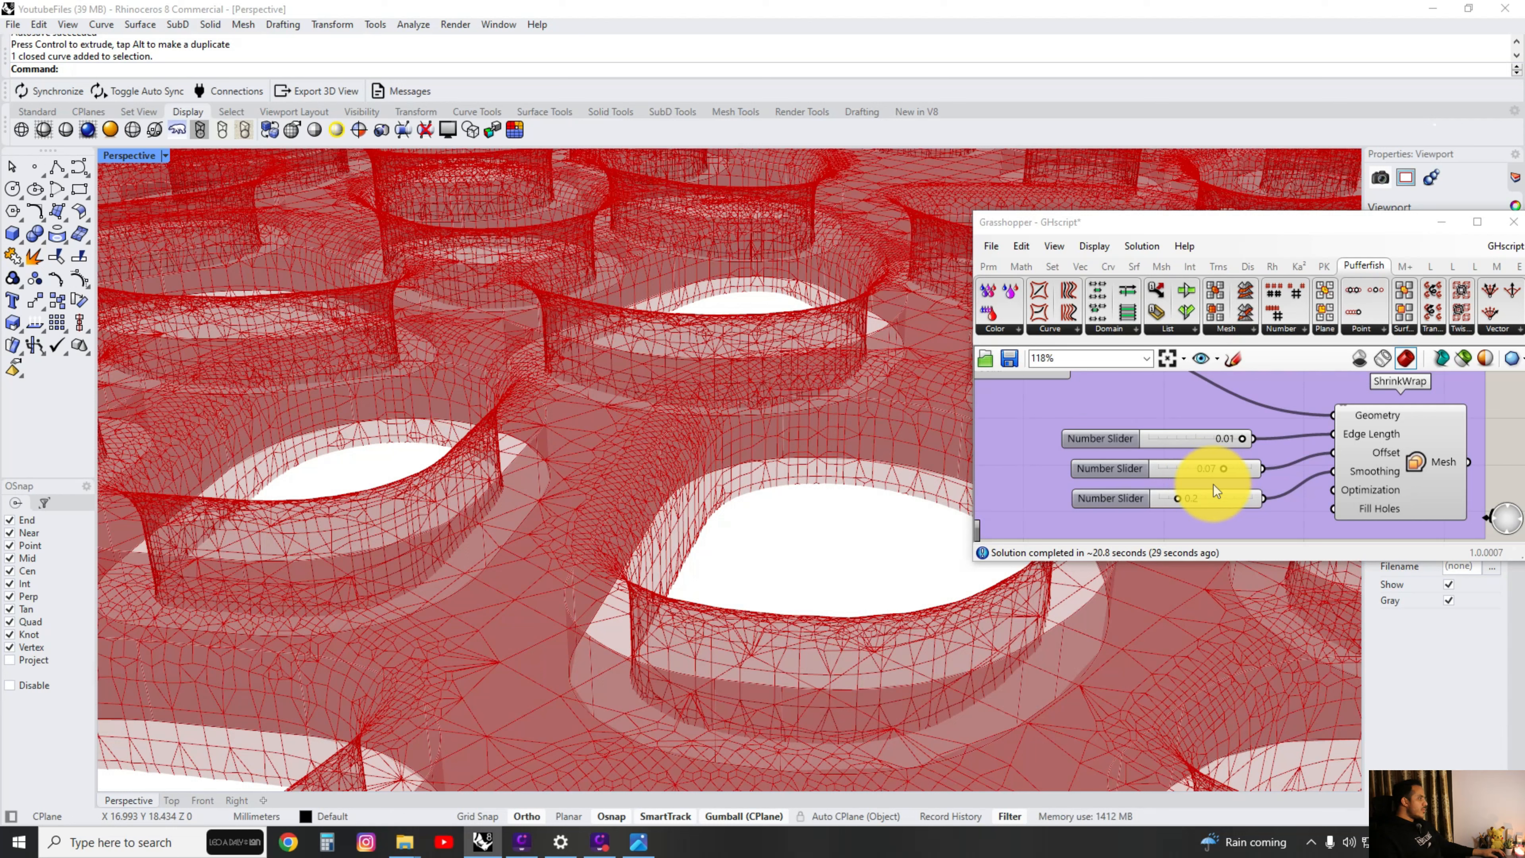
View the meshed panel edge-on and review the Populate Geometry, Voronoi and cell-scaling groups of the definition.
scroll(1117, 475, "down", 5)
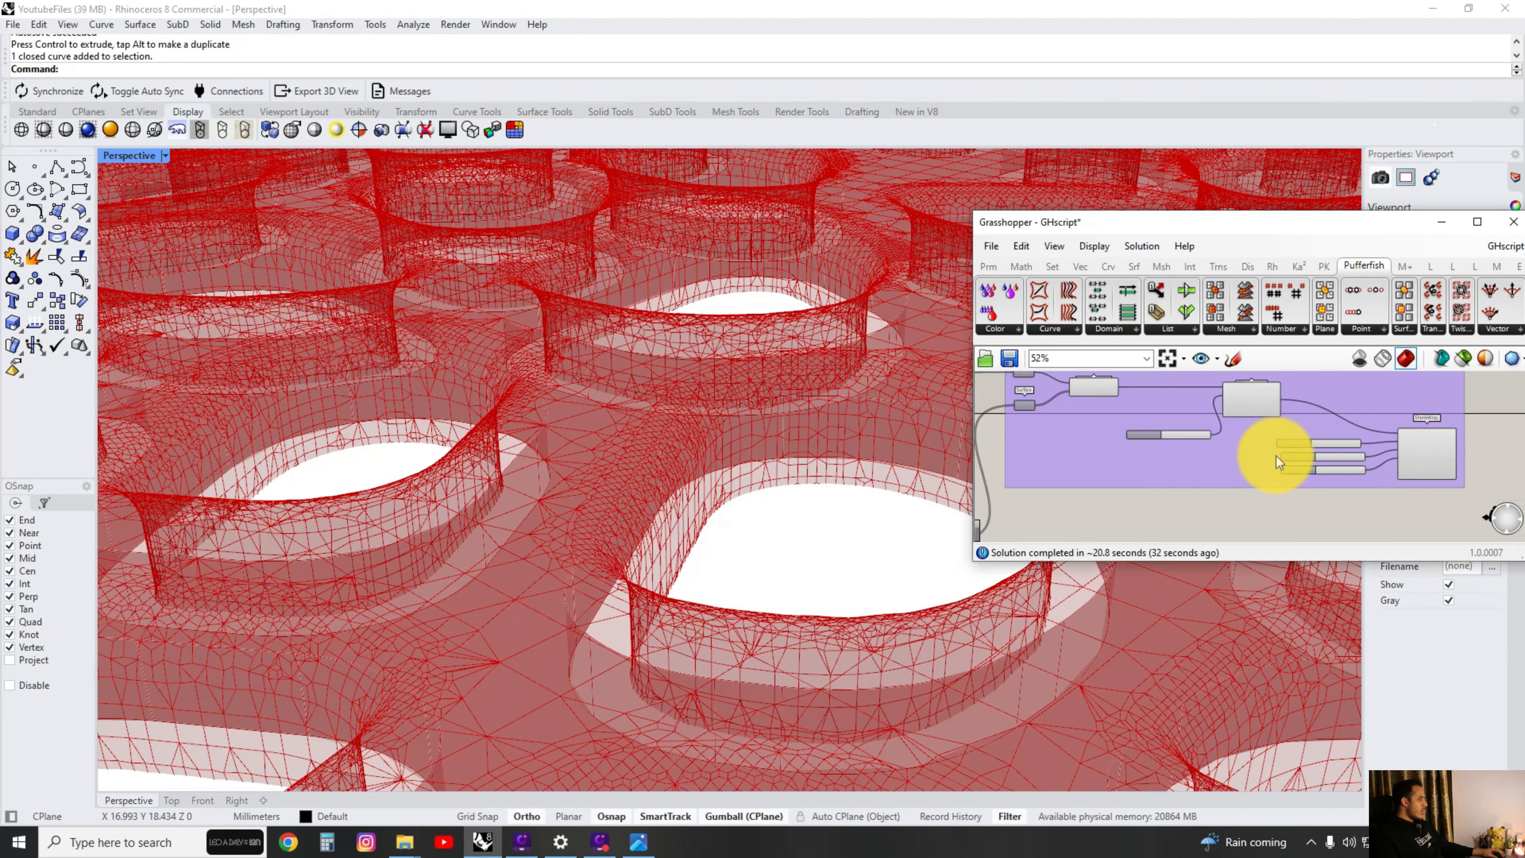
scroll(1396, 436, "up", 6)
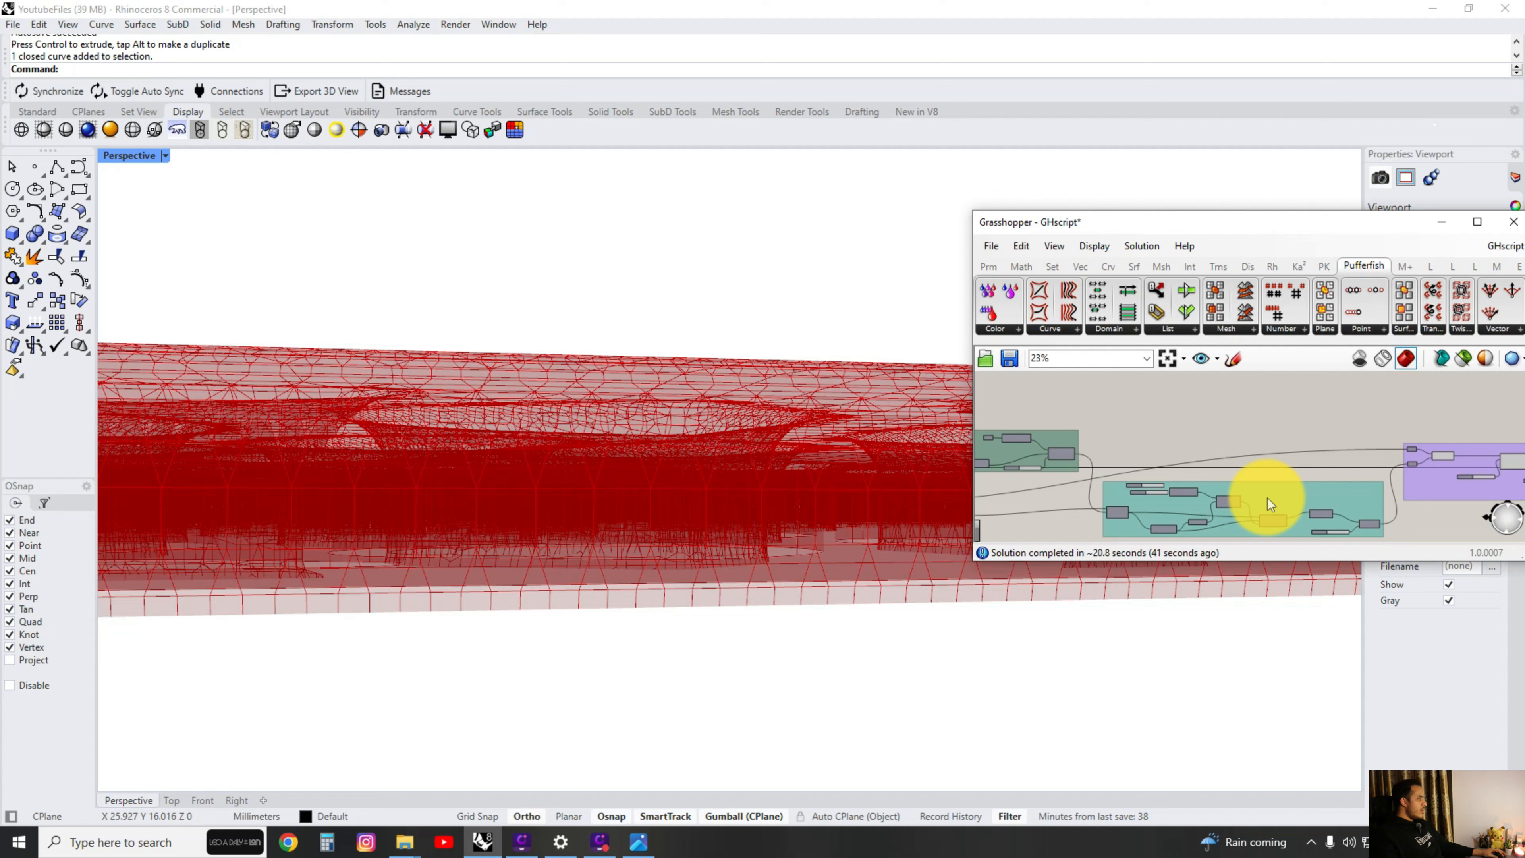
scroll(1268, 443, "up", 3)
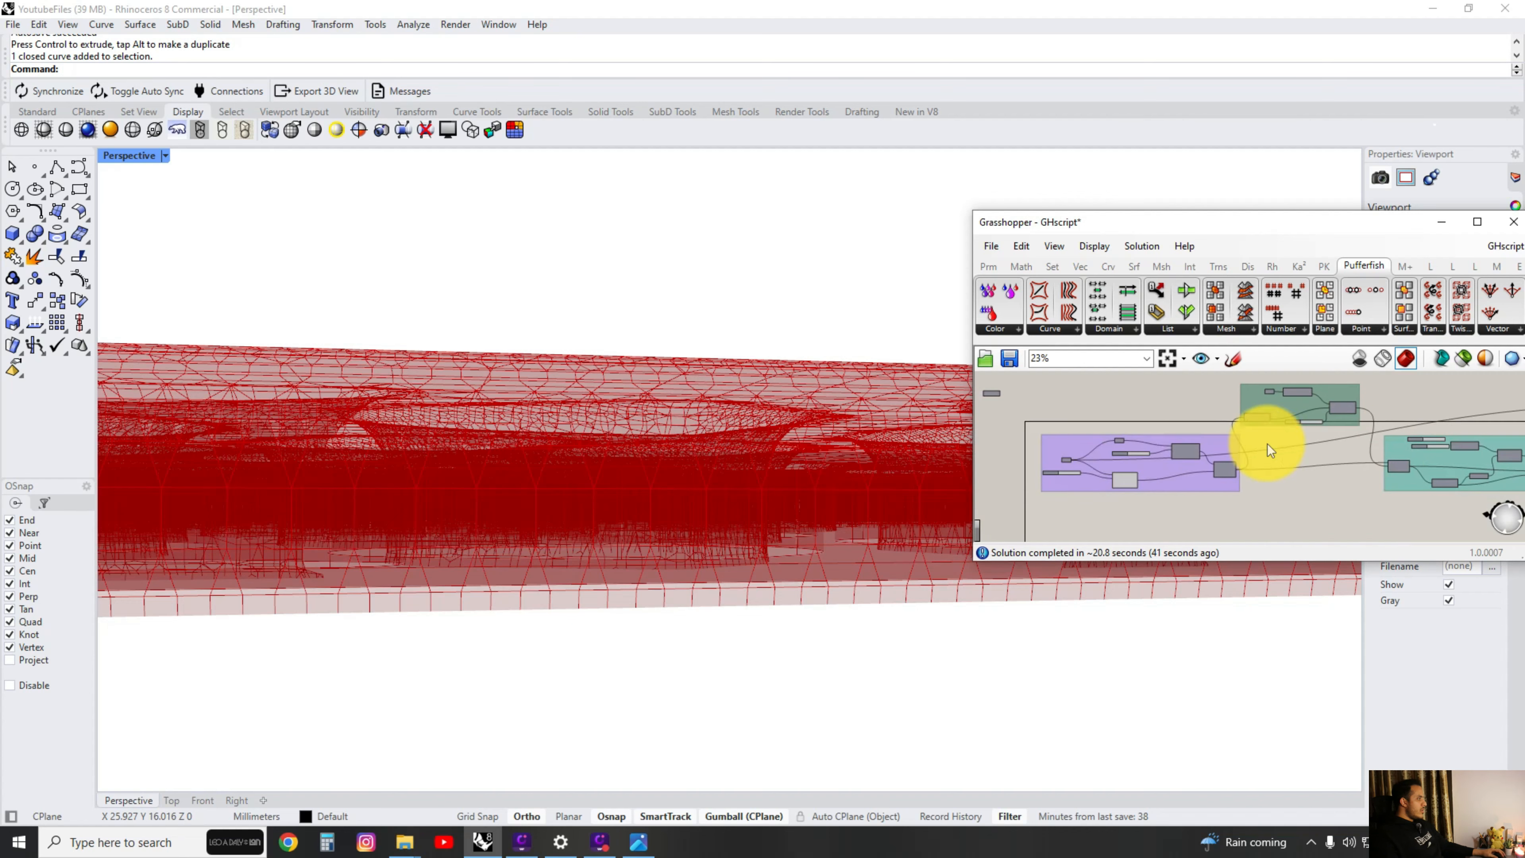
right_click_drag(633, 464, 637, 471)
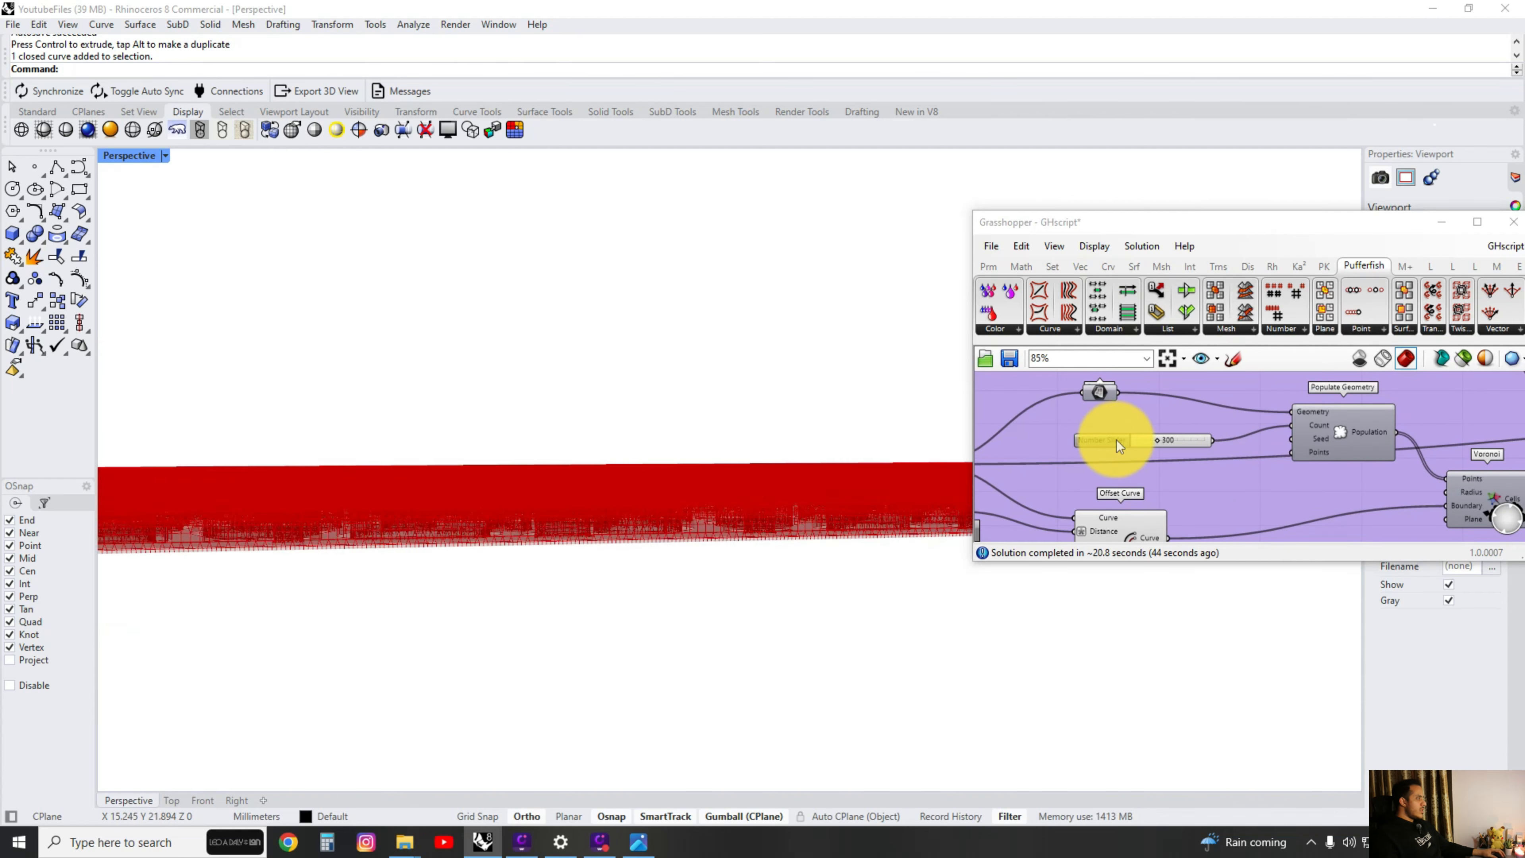
scroll(1116, 440, "down", 2)
scroll(1394, 475, "down", 4)
scroll(1394, 475, "up", 4)
right_click_drag(1394, 474, 1200, 445)
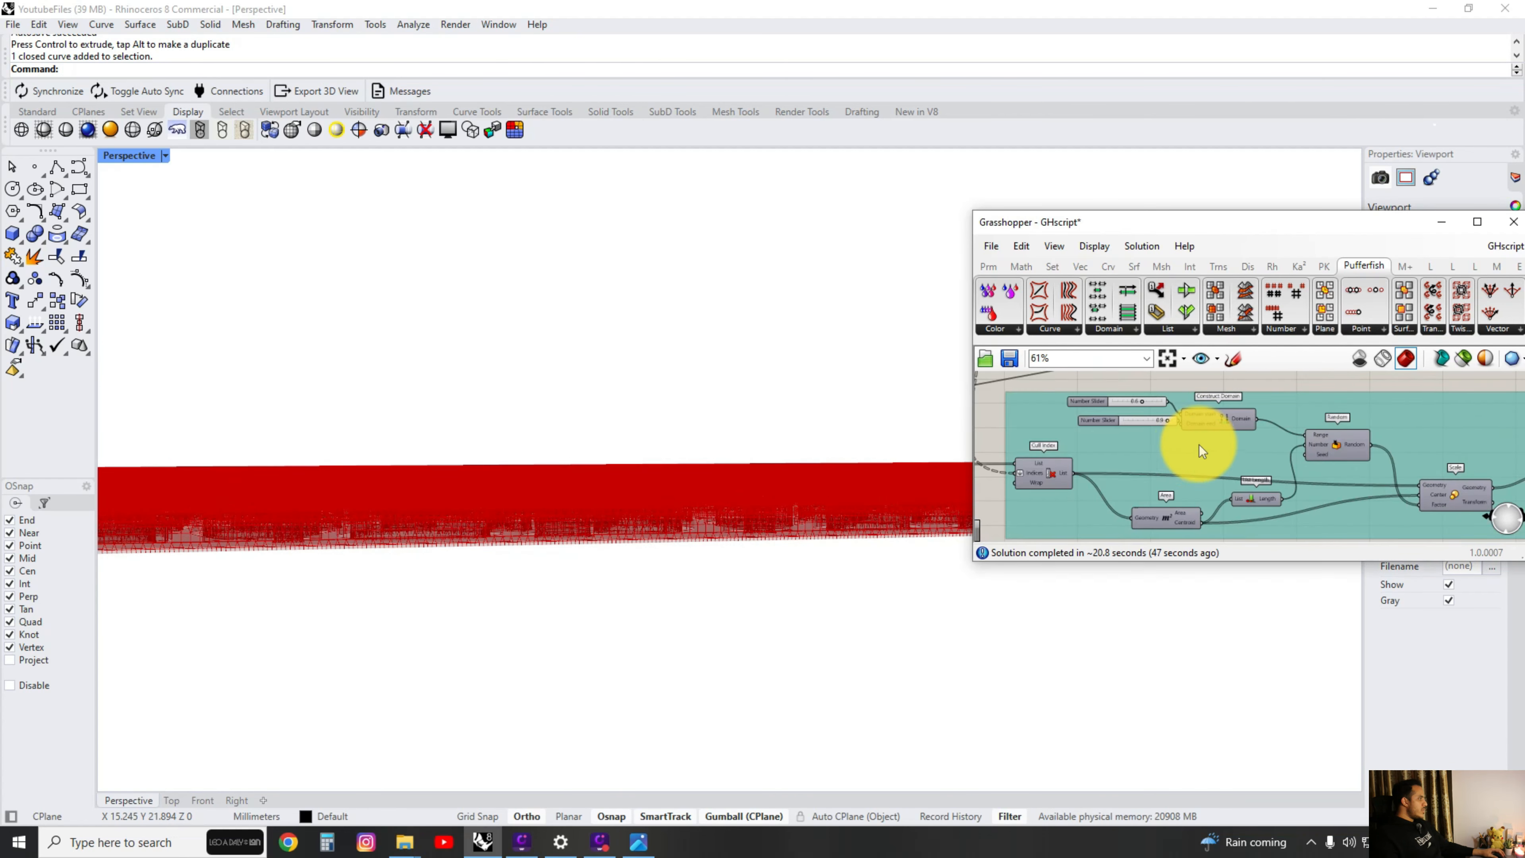
scroll(1312, 455, "down", 4)
right_click_drag(1311, 455, 1239, 453)
Try to set the Offset Surface distance slider to 0.05.
scroll(1371, 403, "up", 5)
scroll(1341, 439, "up", 4)
right_click_drag(1341, 440, 1202, 454)
scroll(1202, 453, "up", 1)
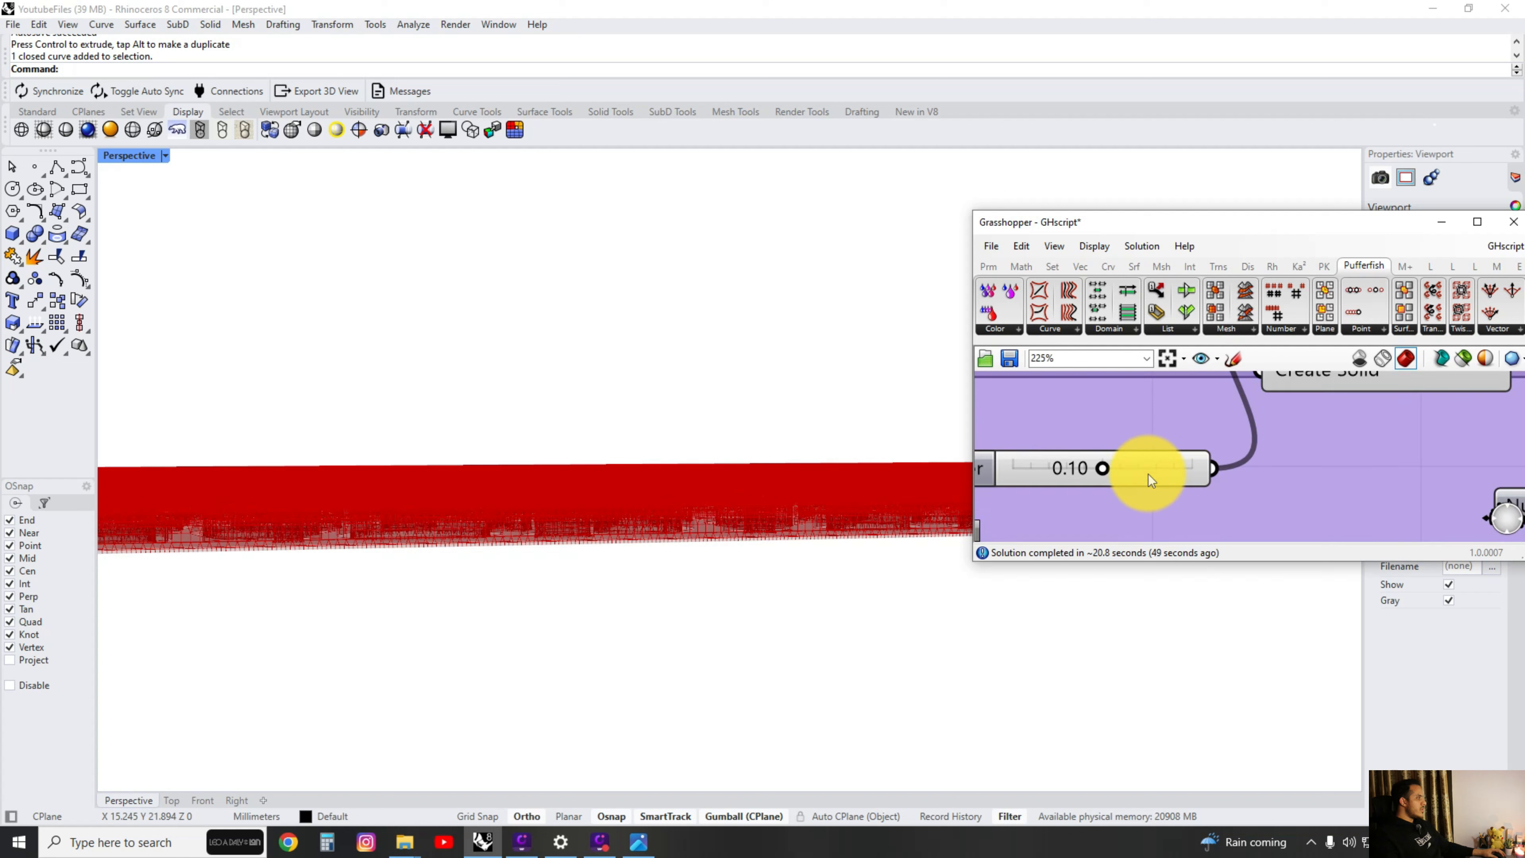
double_click(1151, 479)
type("05")
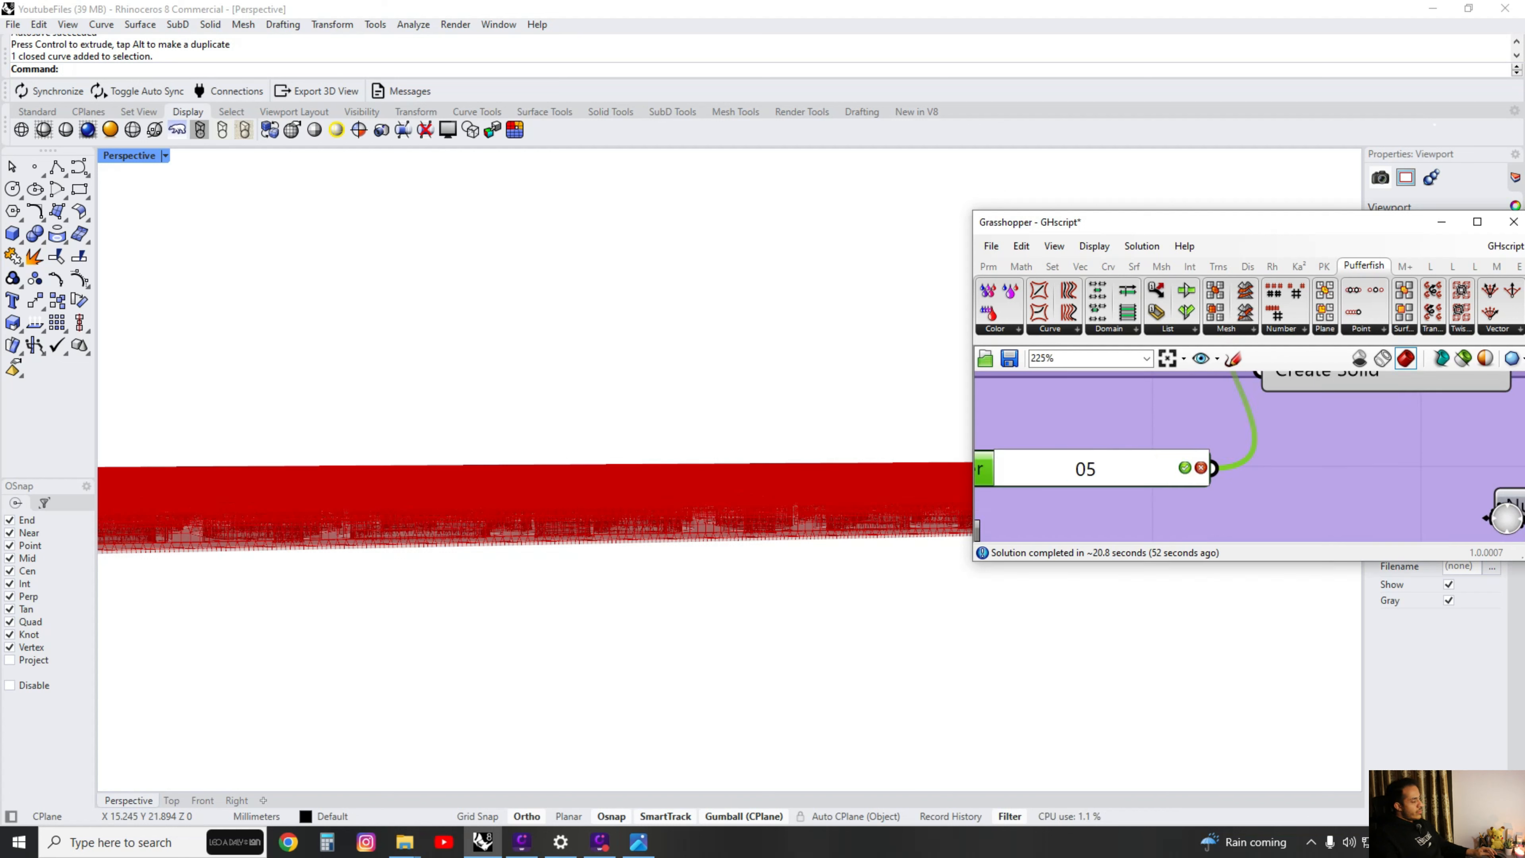
key("BackSpace")
key("BackSpace")
type(".")
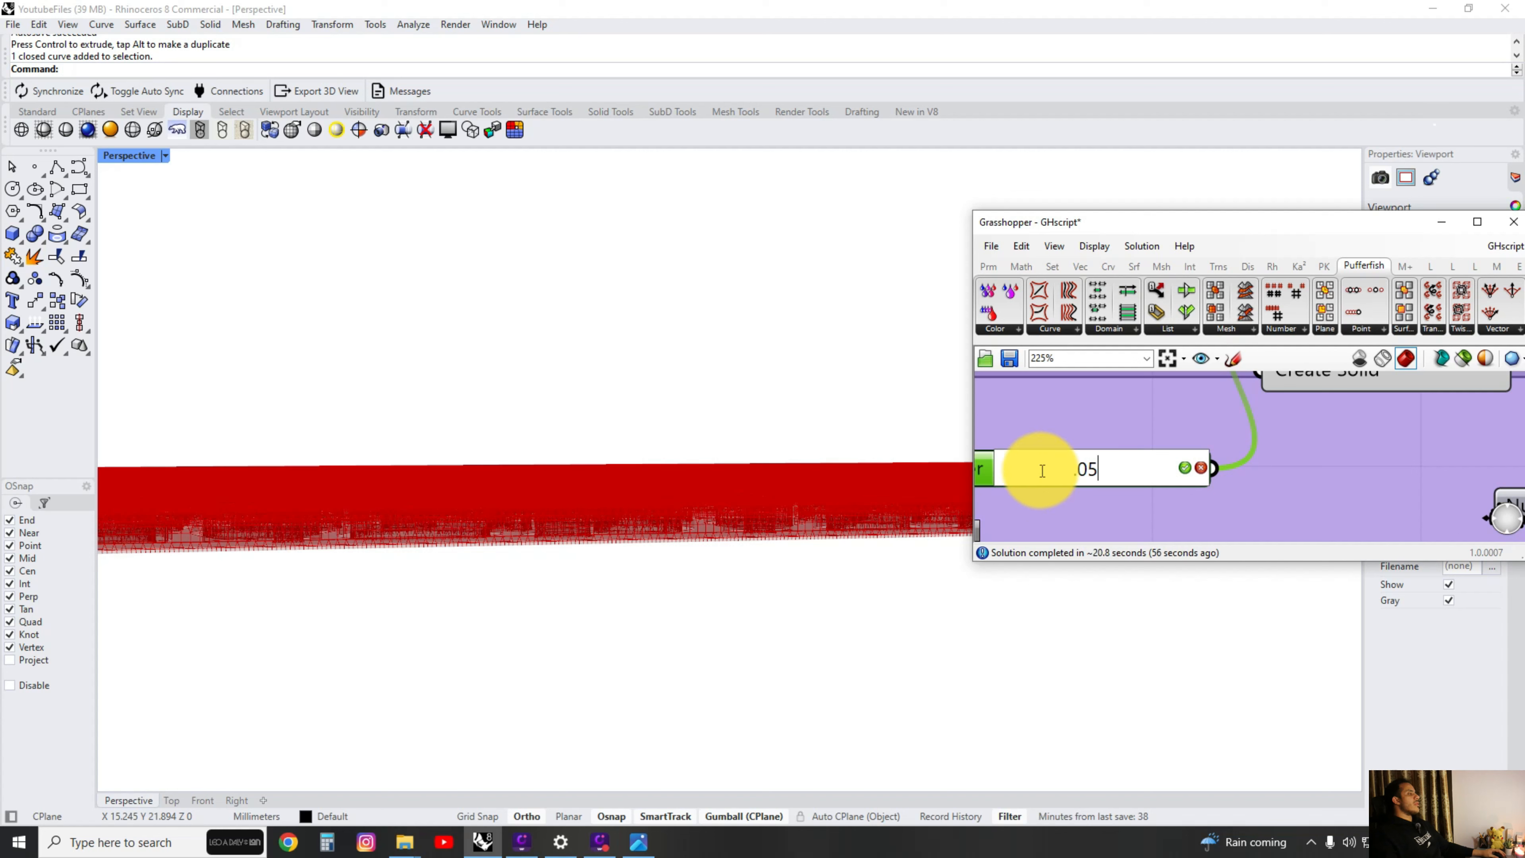
left_click(1273, 504)
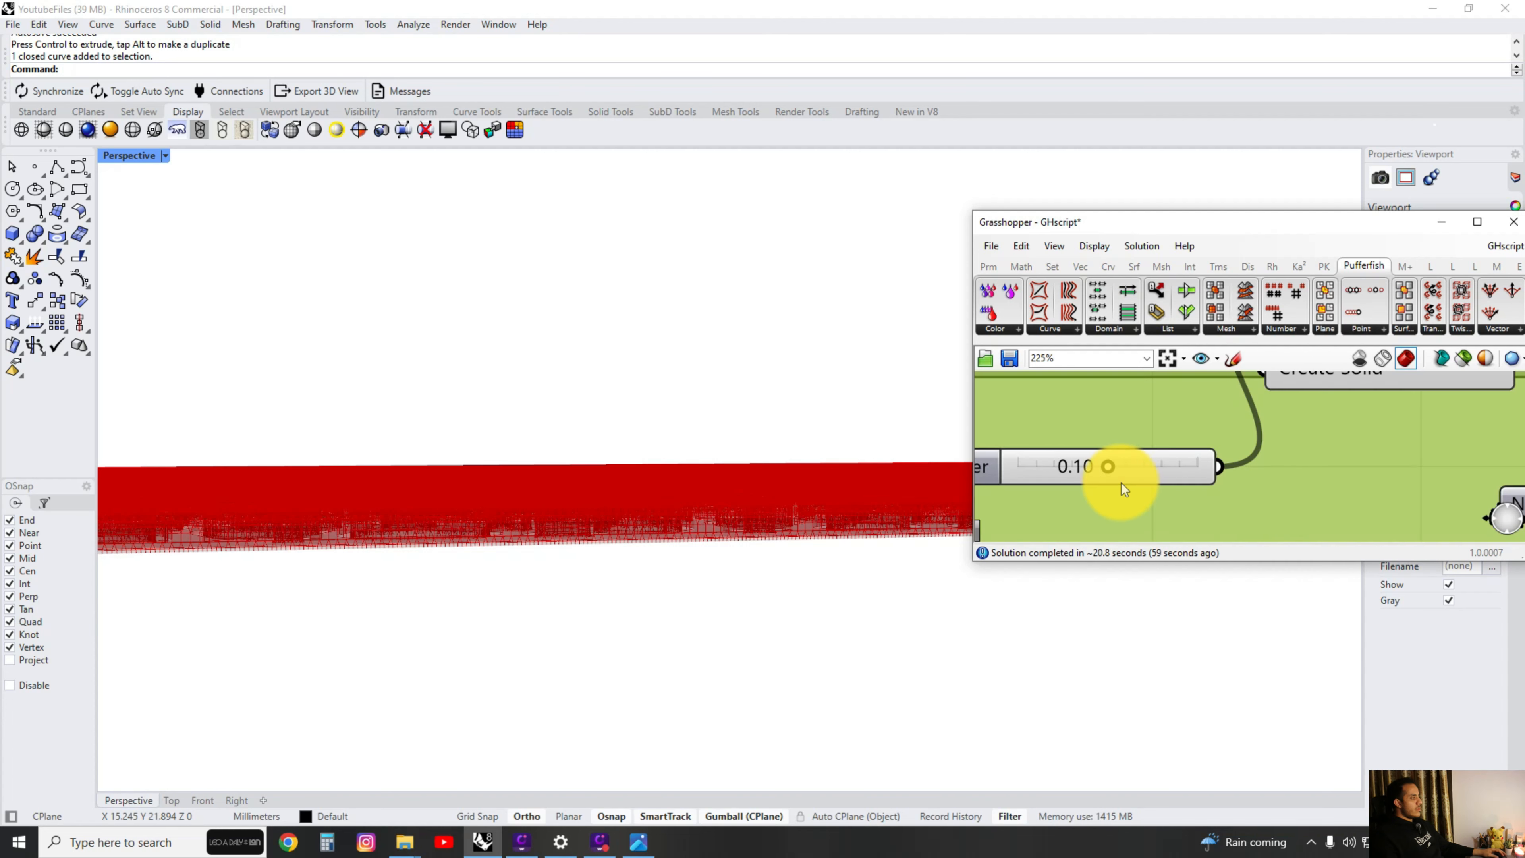
Open the settings of the number slider controlling the Offset Surface distance.
double_click(1118, 469)
double_click(980, 470)
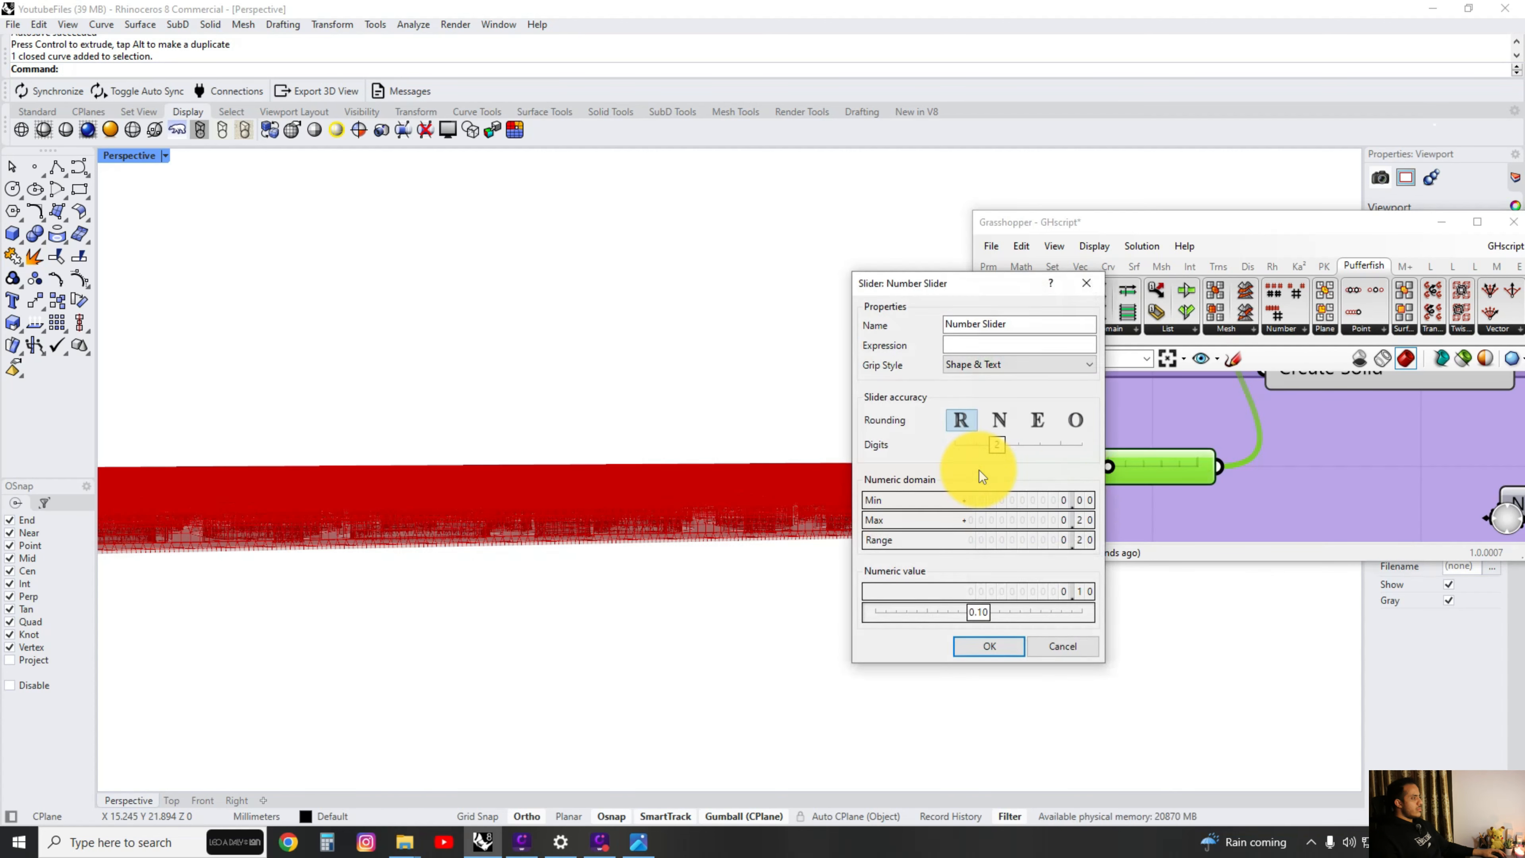